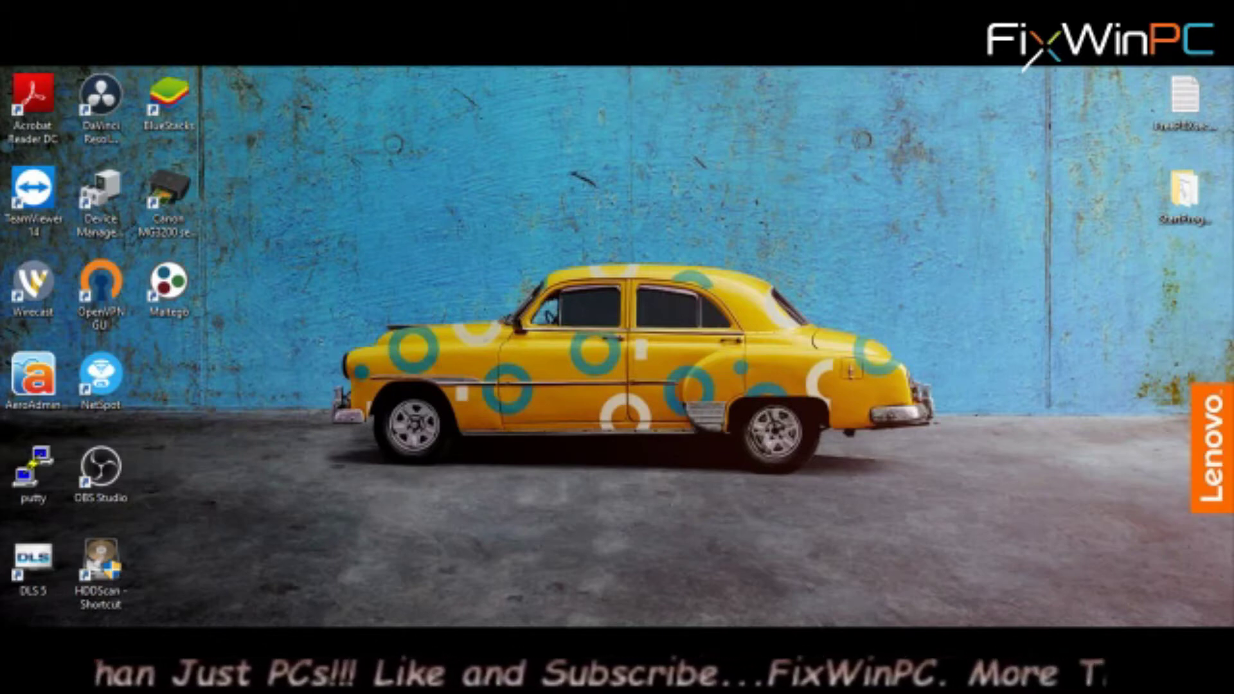
In SADP, look through the device list, comparing DVR row 001 and camera row 002
mouse_move(597, 649)
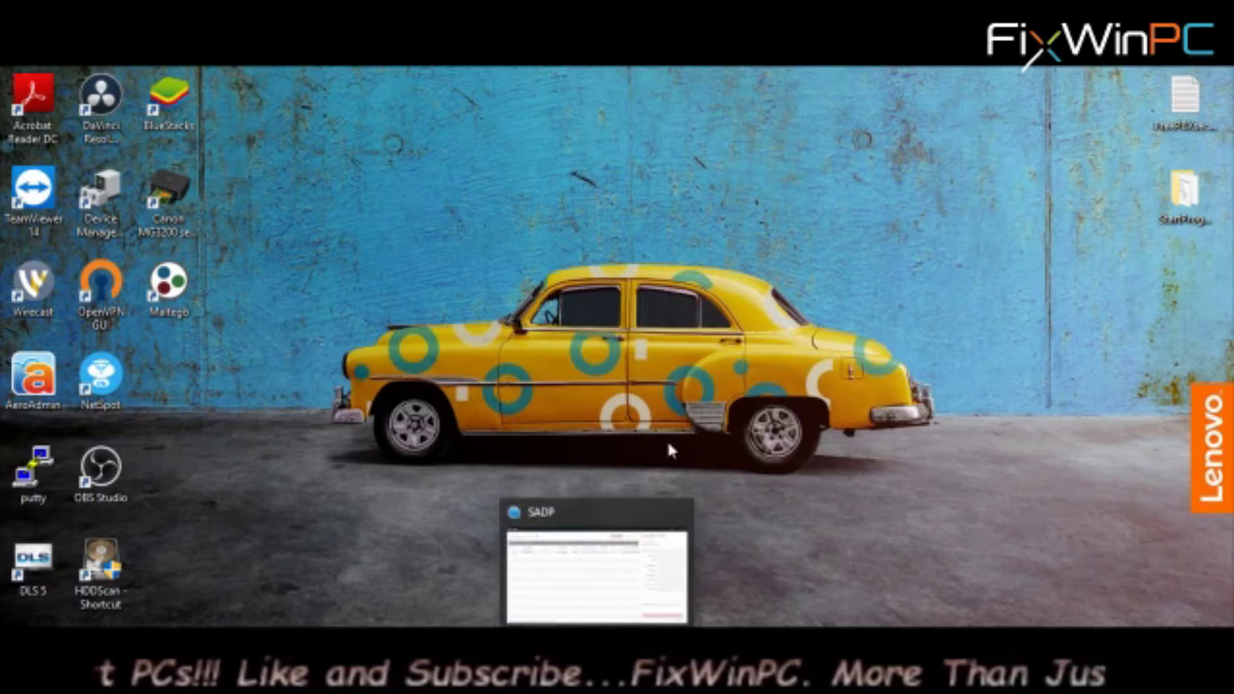
left_click(596, 572)
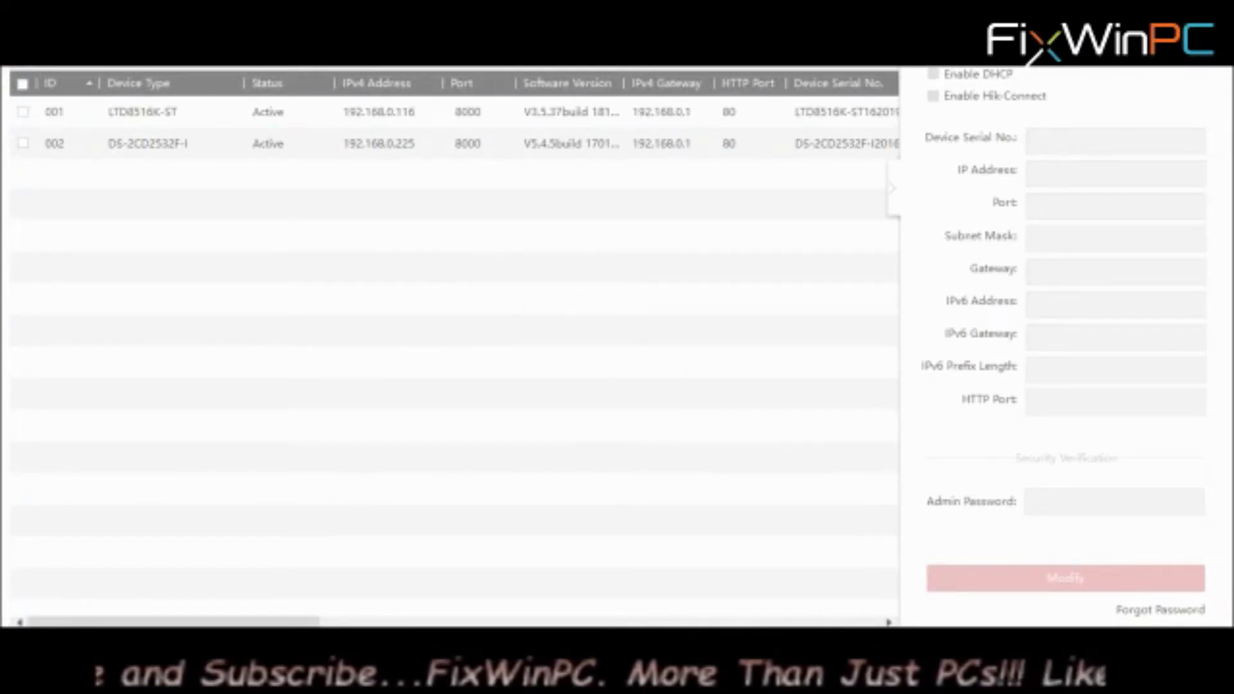
left_click(523, 144)
left_click(437, 110)
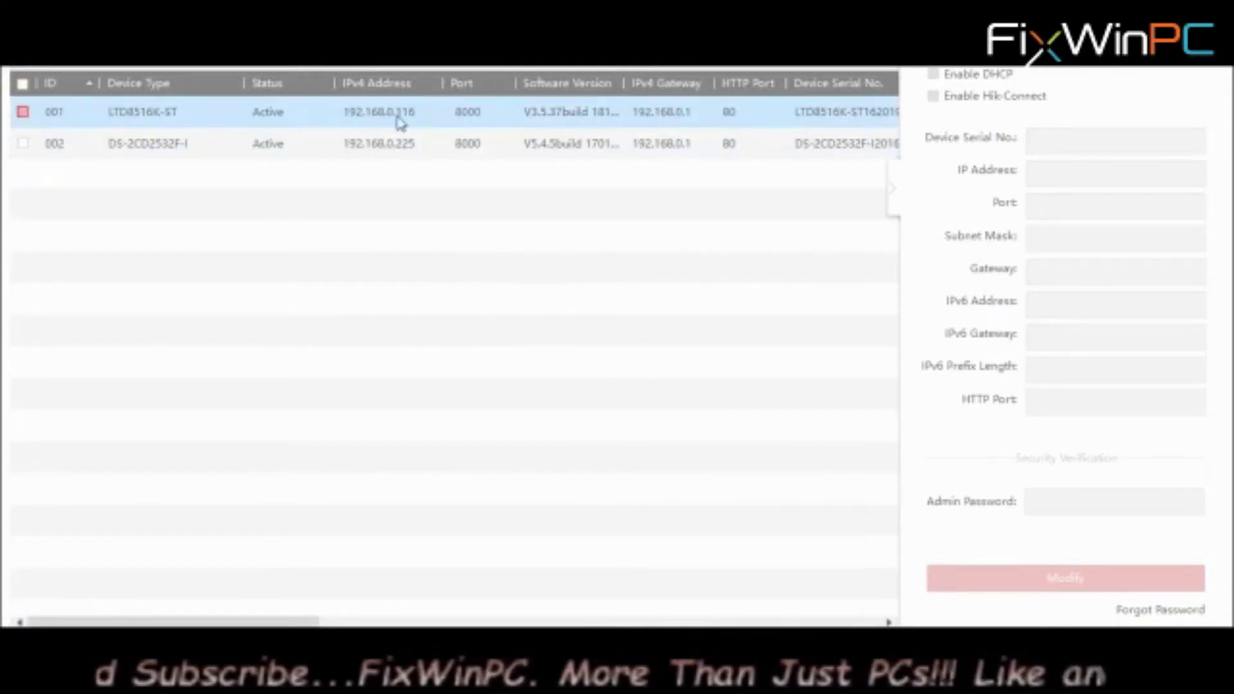
left_click(394, 149)
left_click(403, 119)
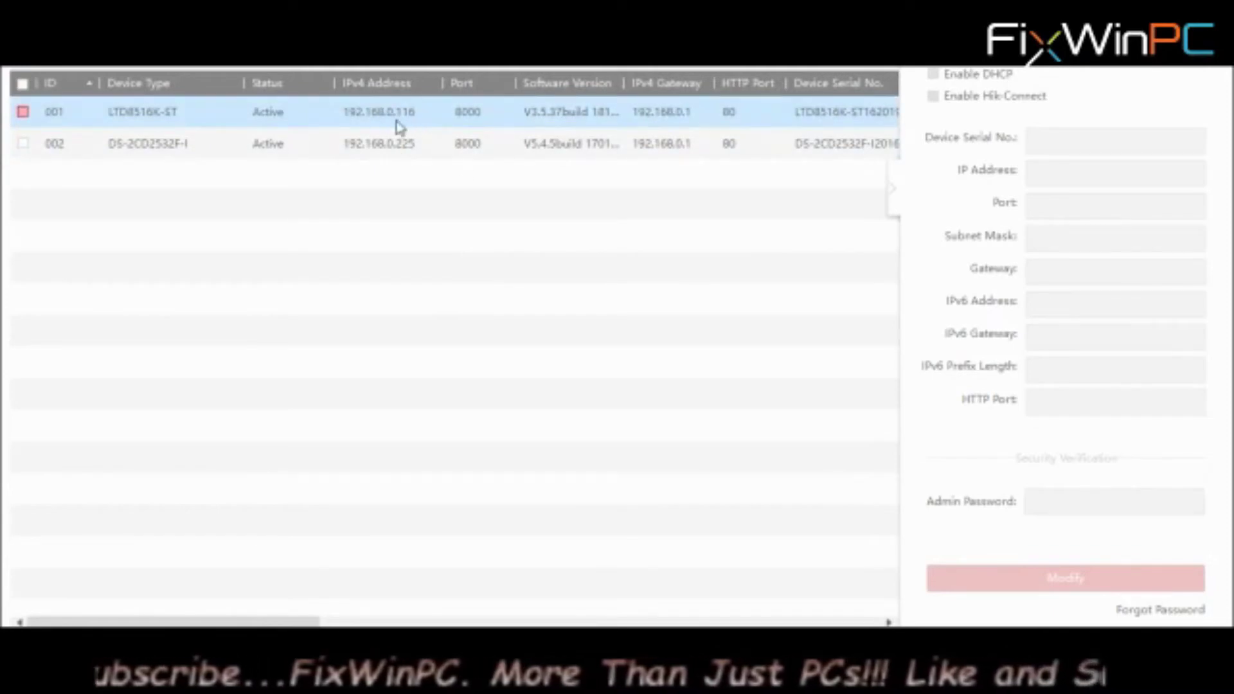
left_click(418, 165)
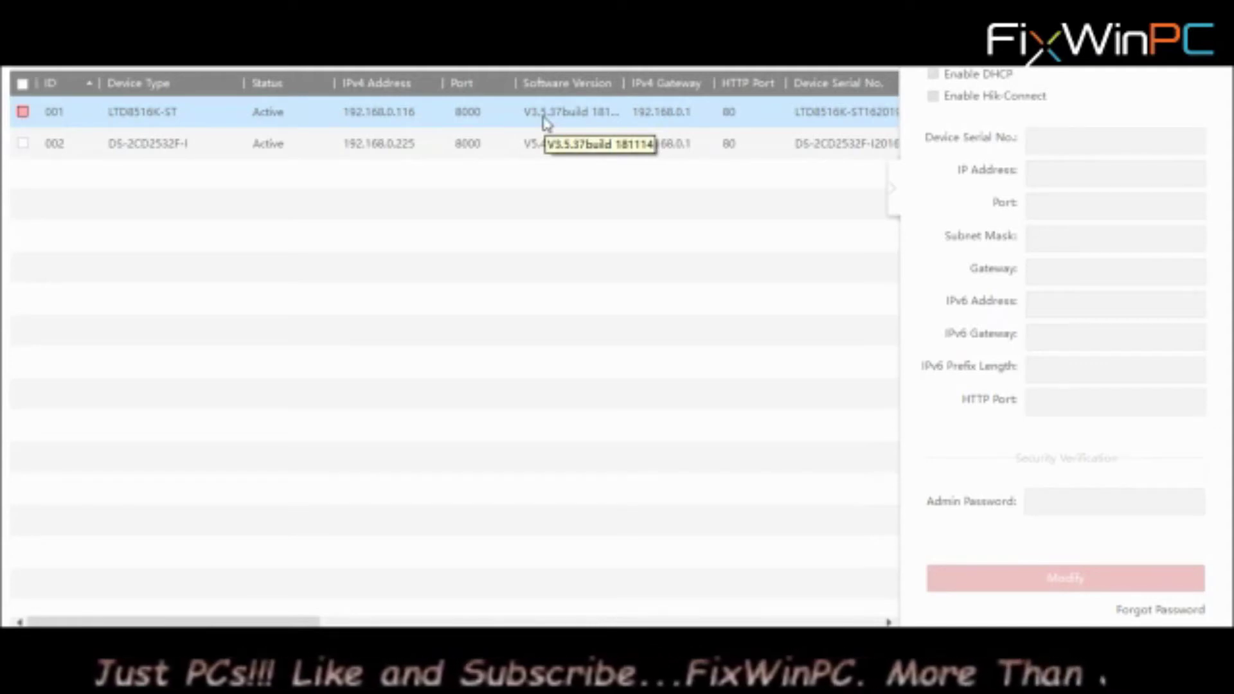
Check the DVR's network settings and open its sign-in page at 192.168.0.116 in Chrome
left_click(51, 118)
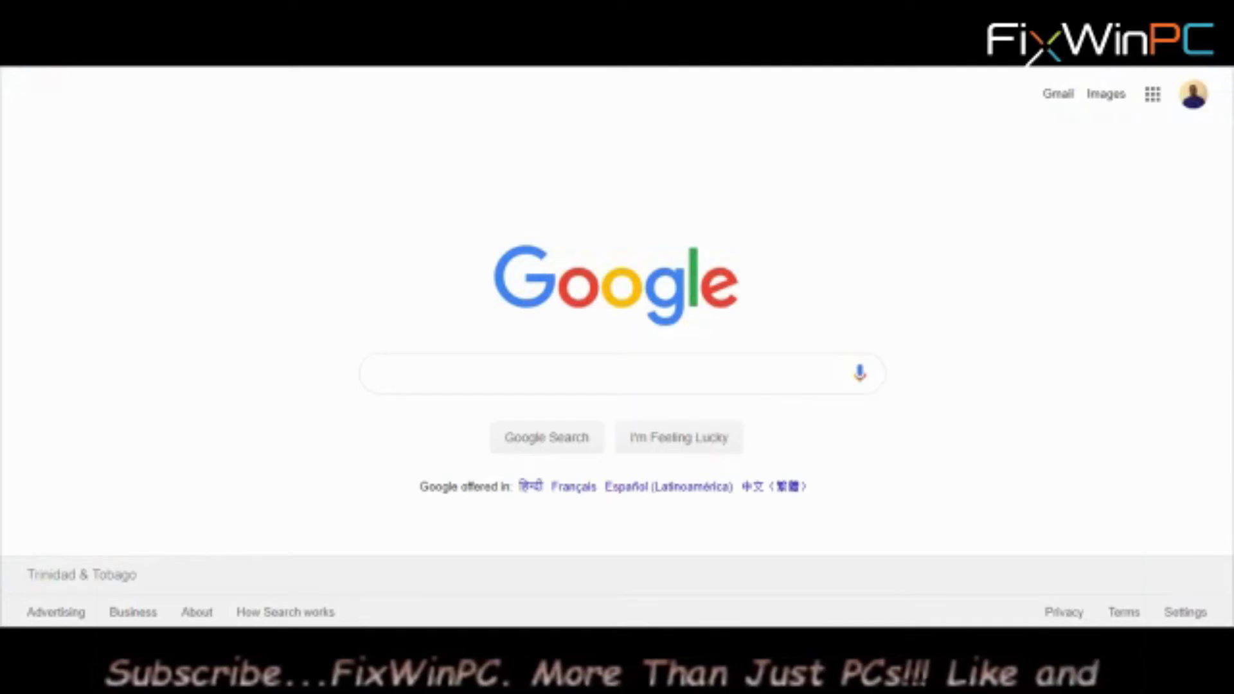
type("192.168.0")
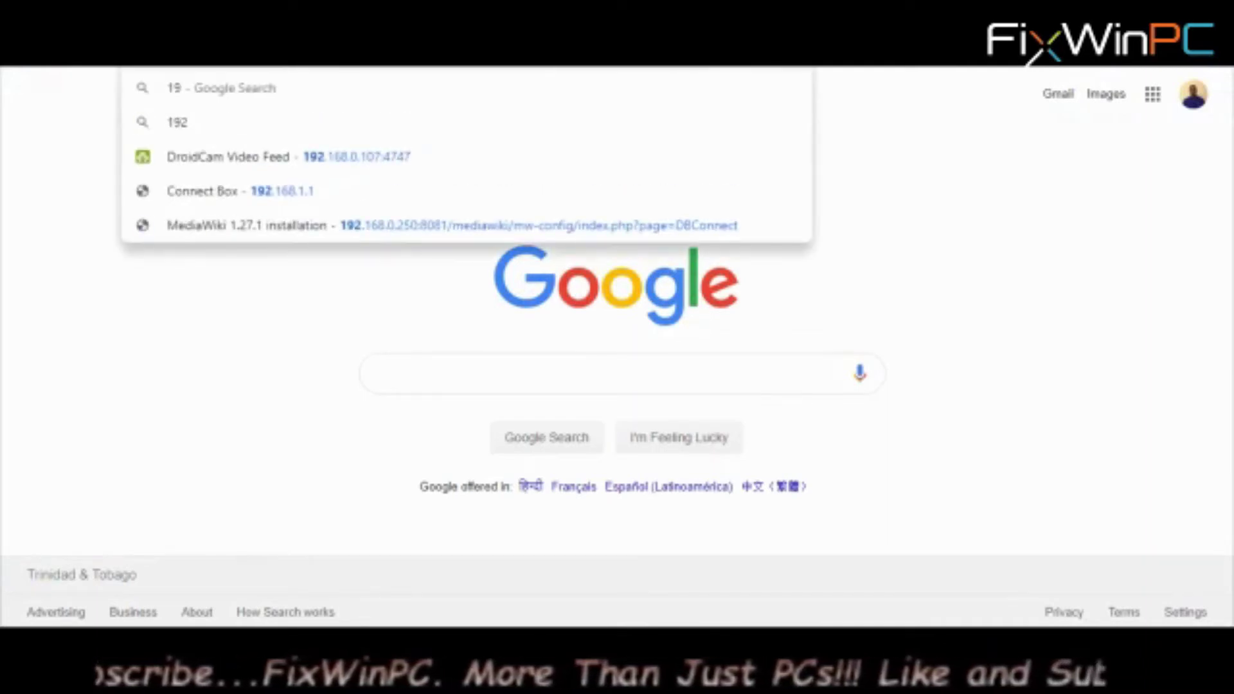
type(".116/doc/page/login.asp?_1563277676758")
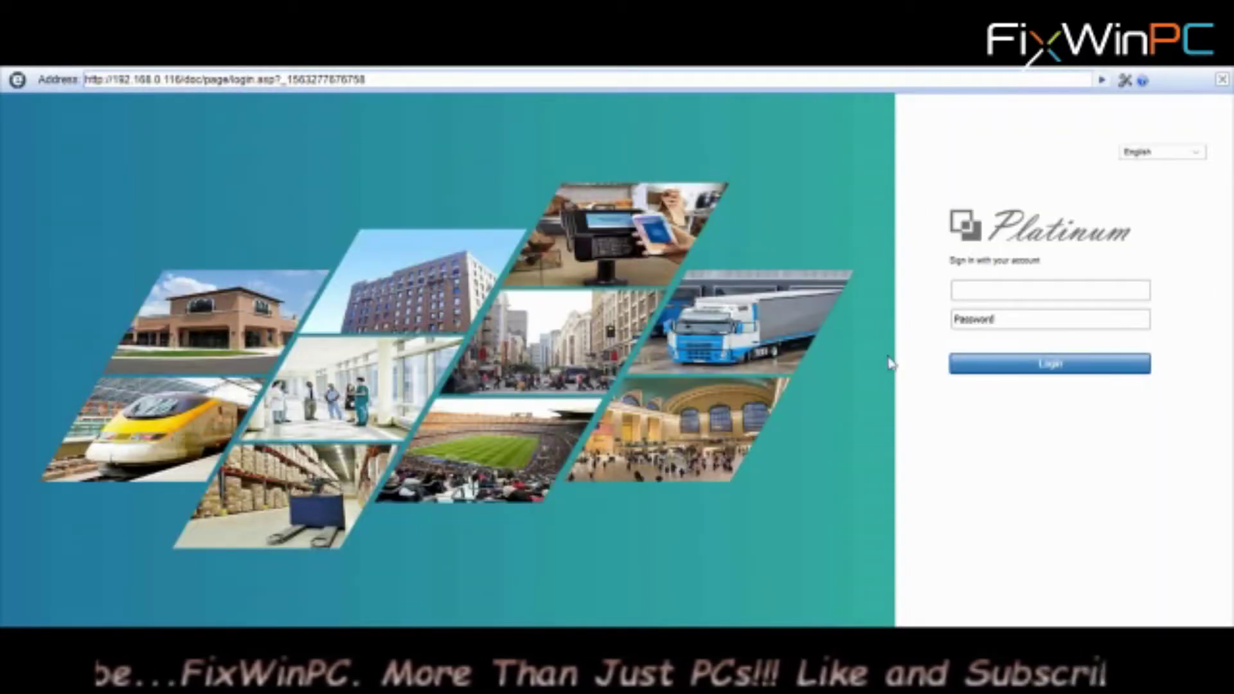
Sign in to the DVR as admin with the account password
left_click(982, 291)
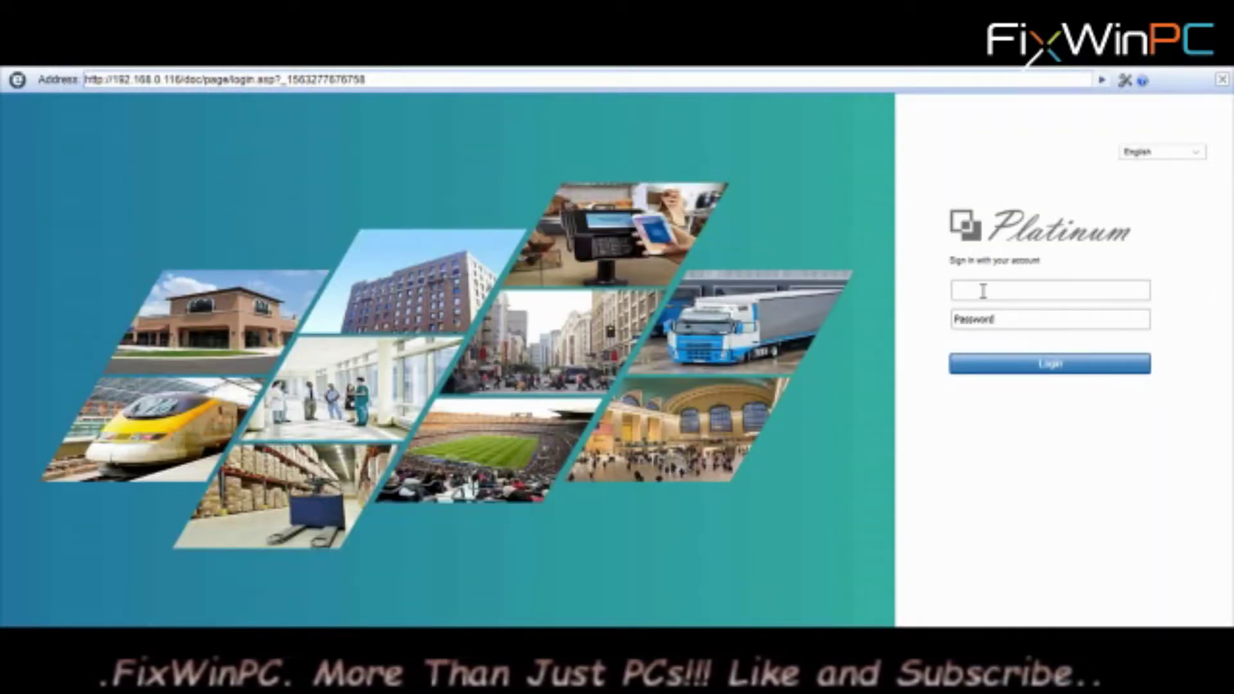
type("admin")
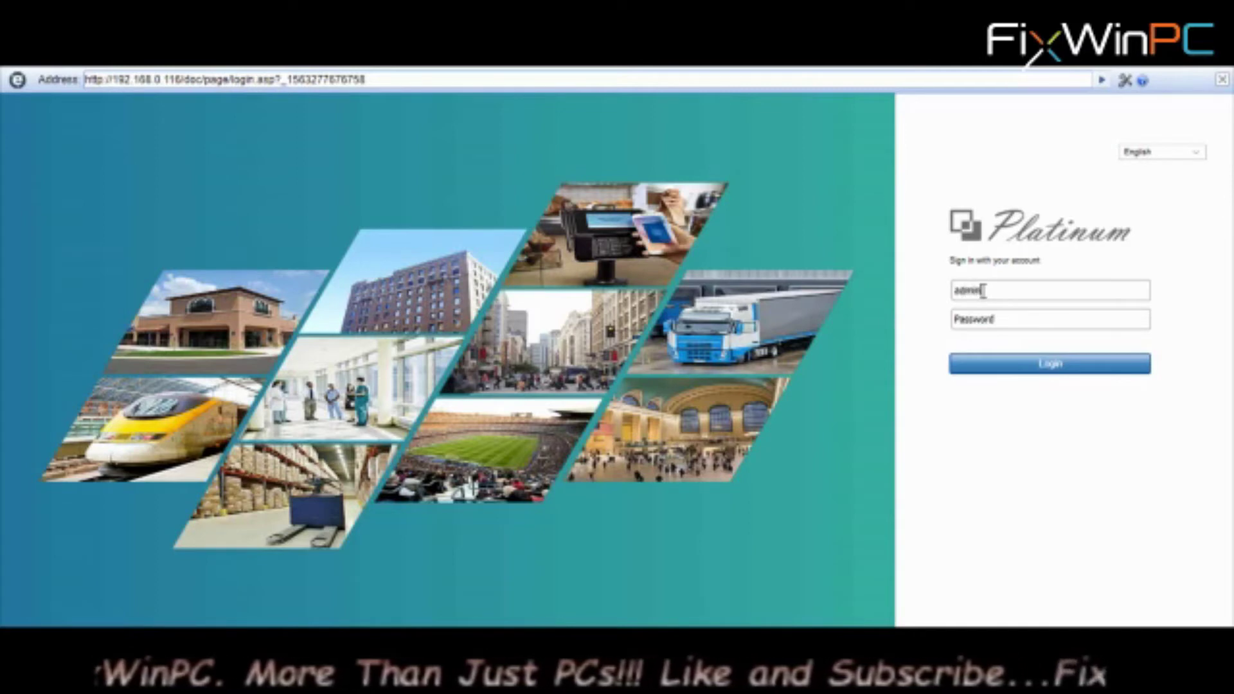
key("Tab")
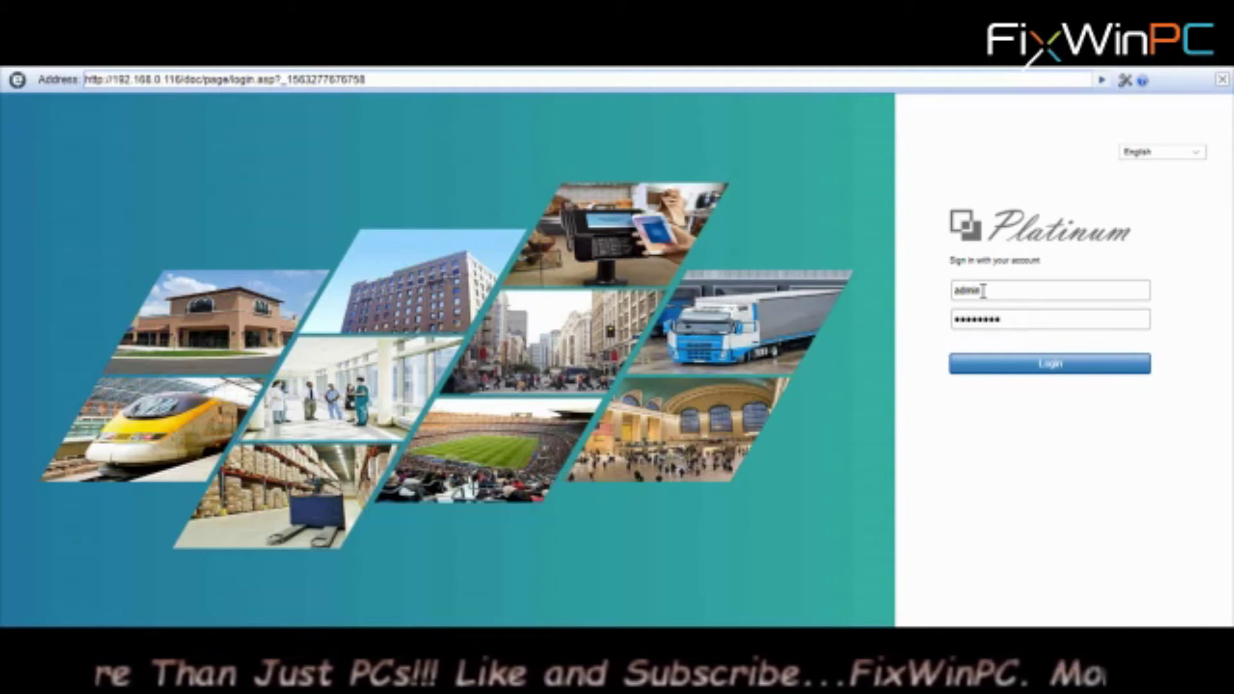
left_click(1049, 363)
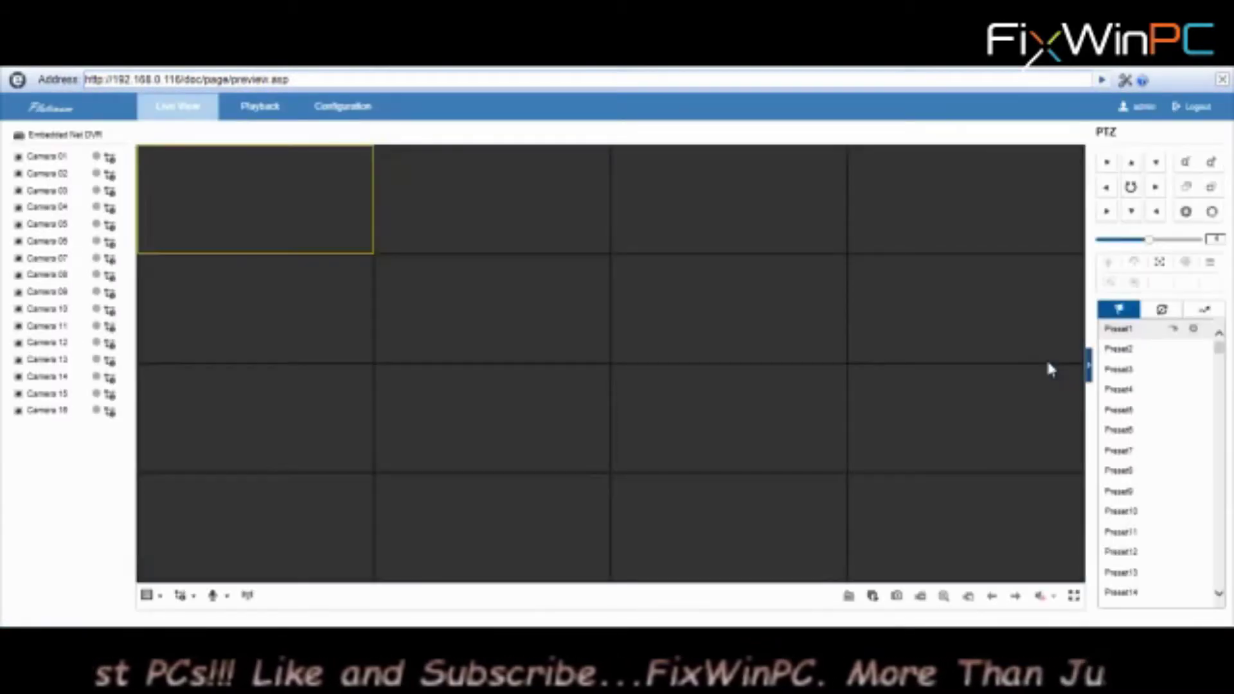
Start live view on all DVR channels
mouse_move(103, 215)
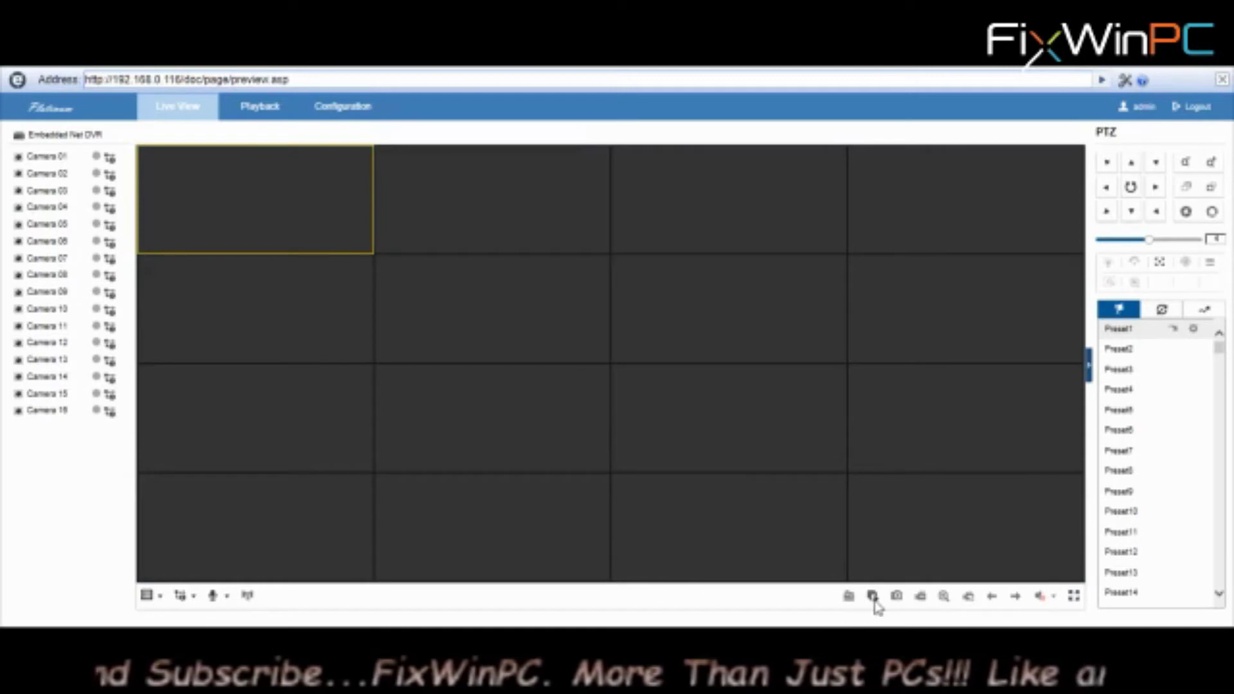
left_click(874, 598)
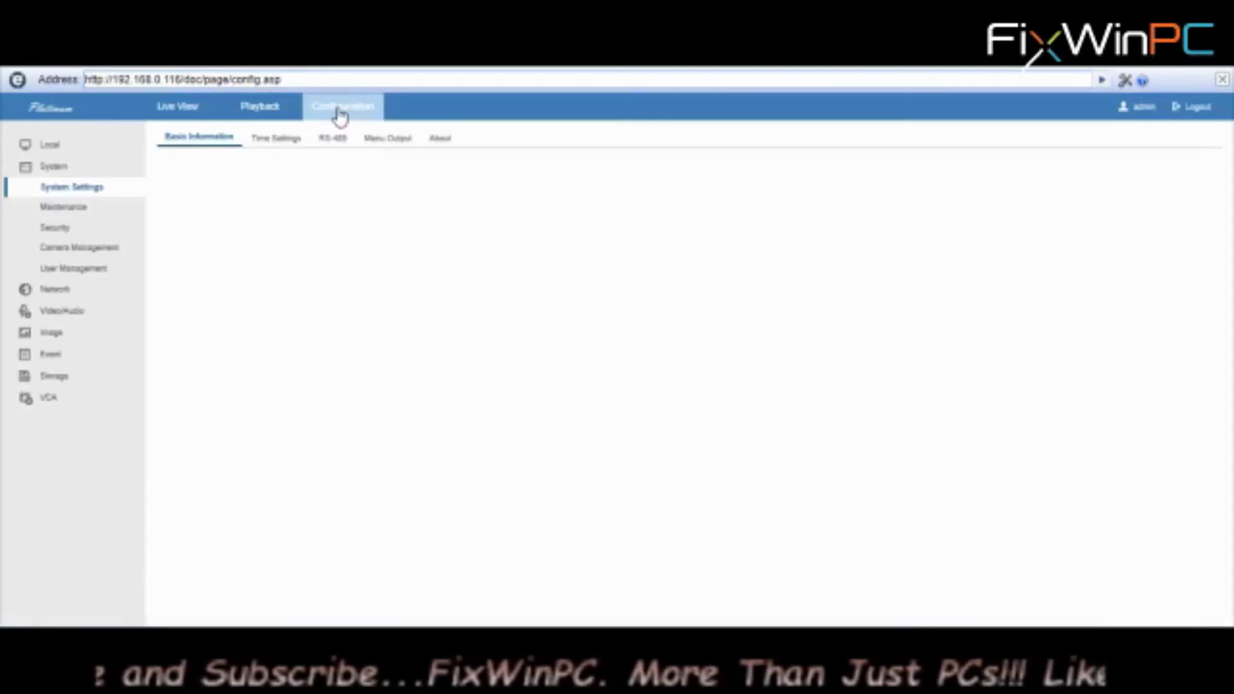
Begin adding an IP camera under Camera Management, then return to SADP to look up the camera
left_click(76, 252)
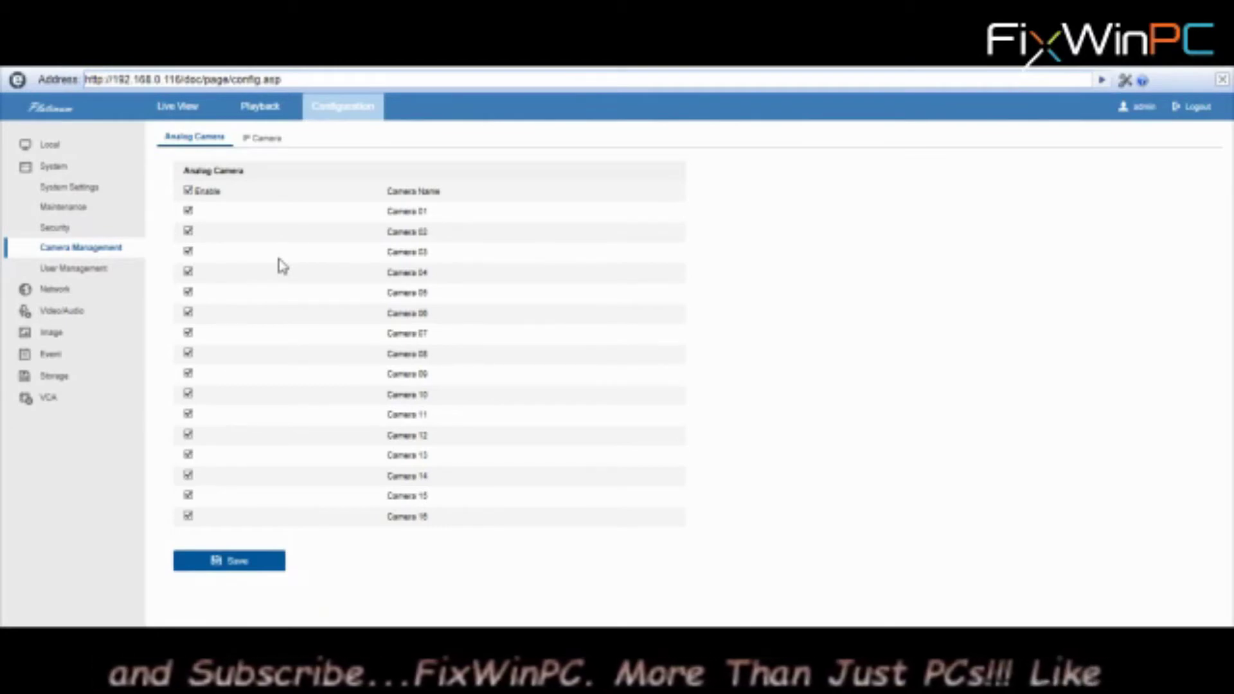
left_click(265, 140)
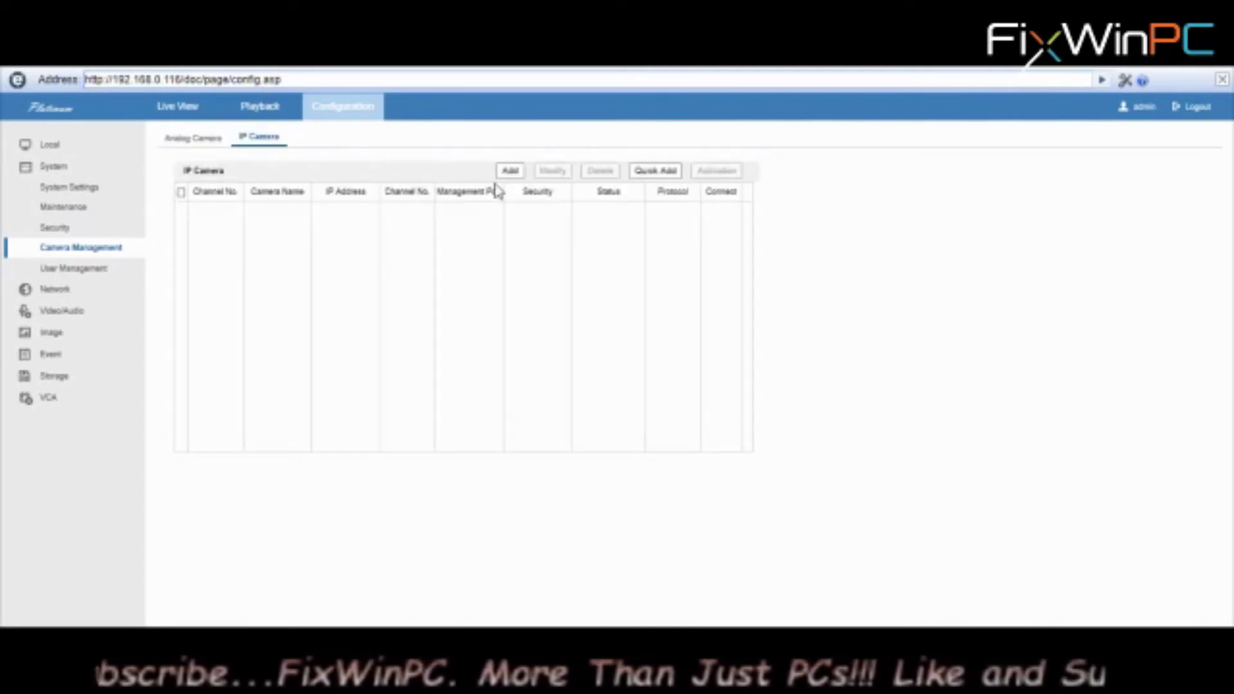
left_click(511, 173)
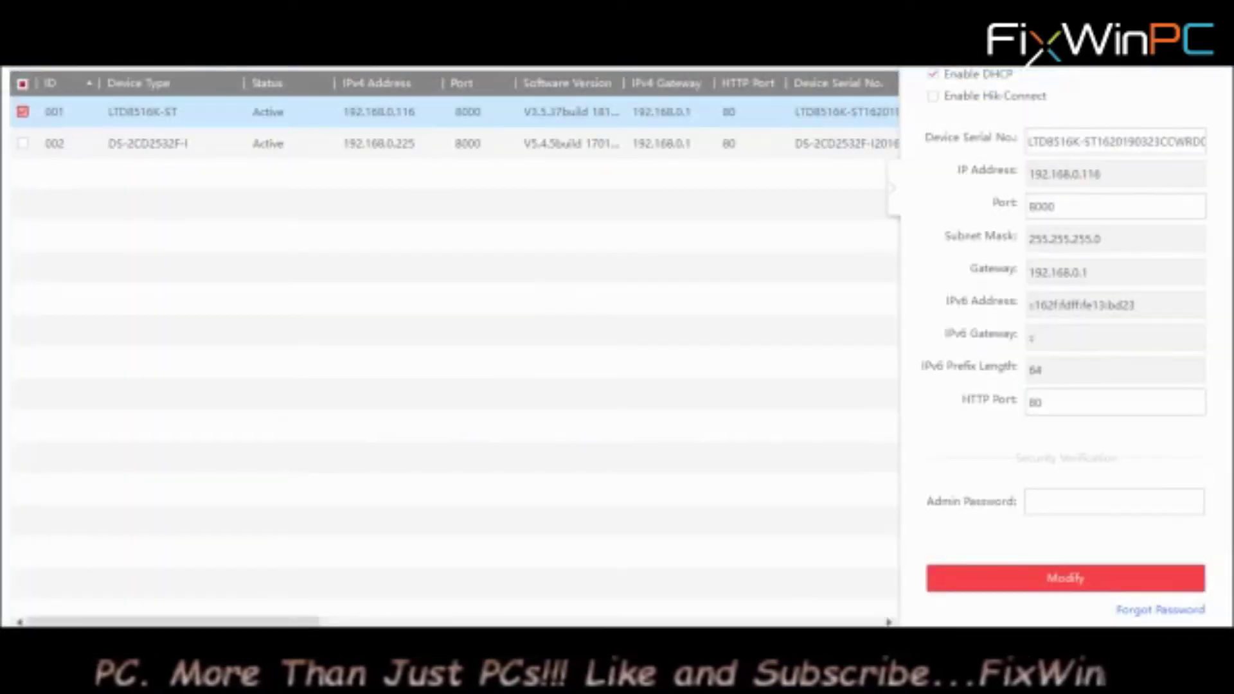
left_click(309, 145)
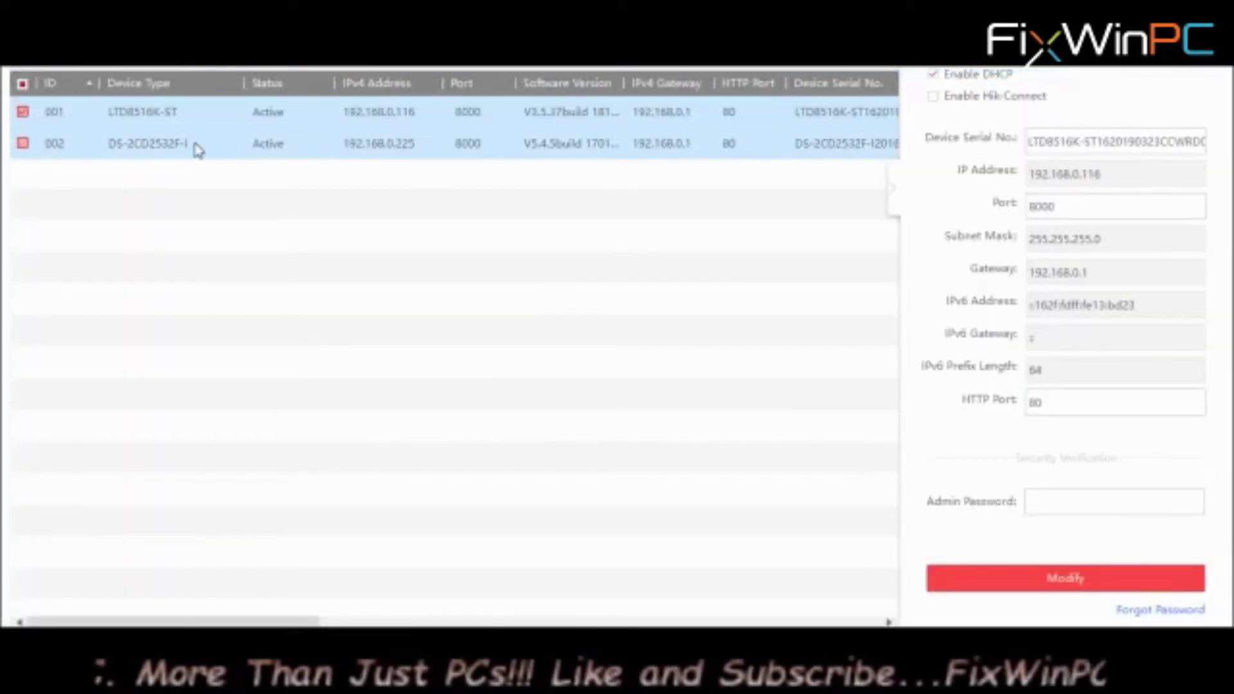
left_click(23, 111)
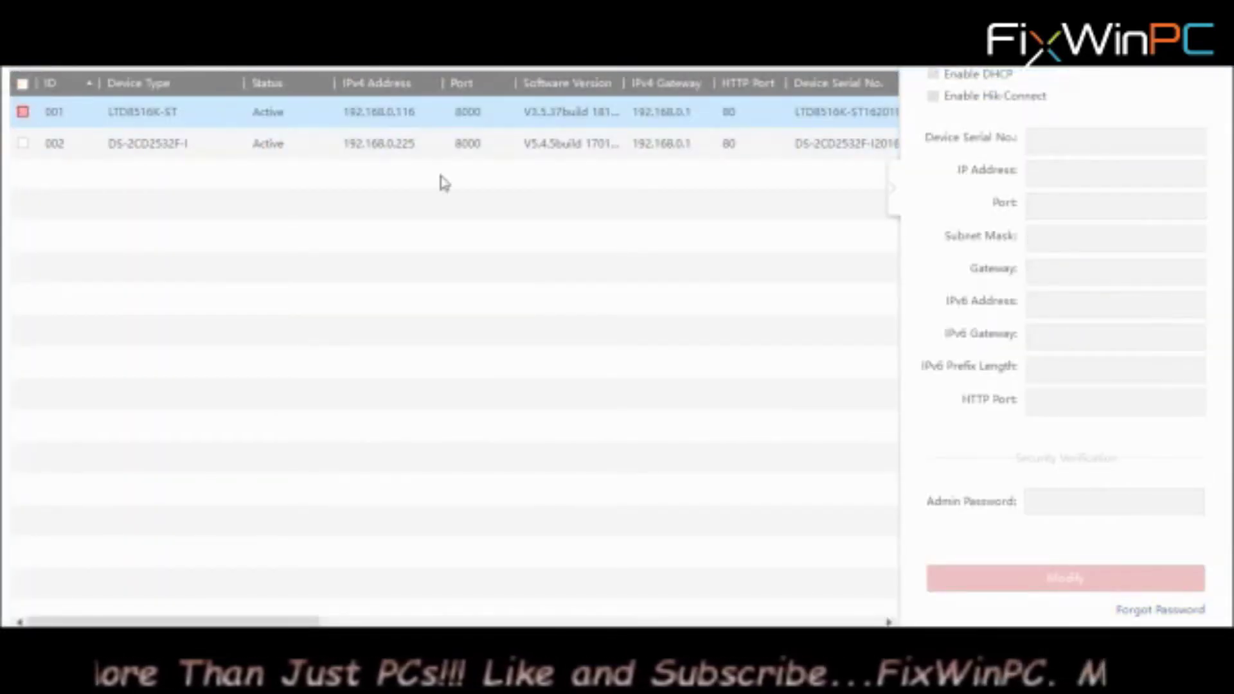
left_click(23, 144)
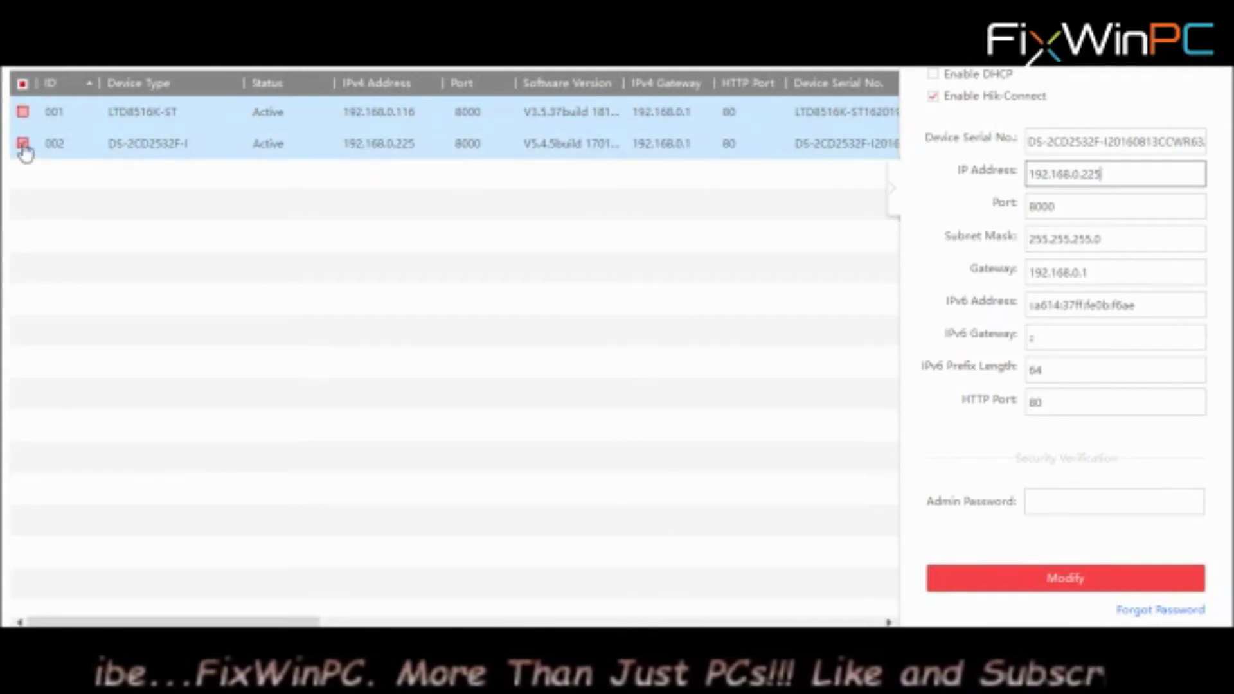
left_click(23, 144)
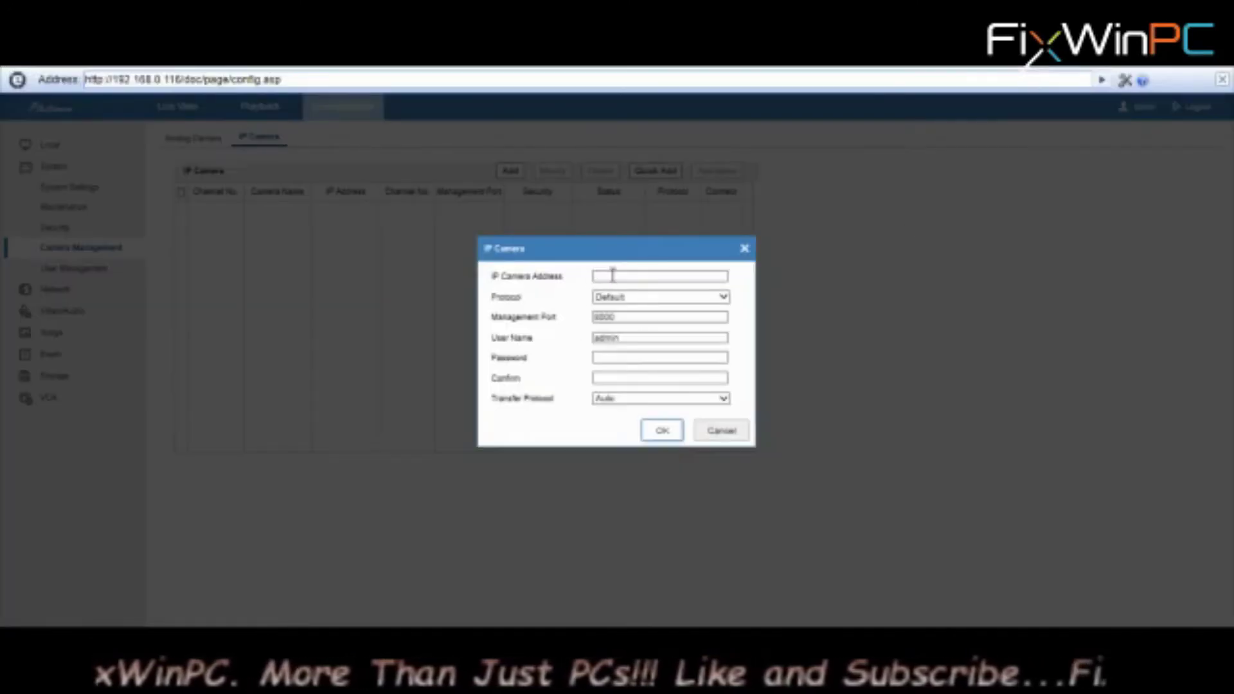
Add IP camera 192.168.0.225 with HIKVISION protocol and its password, then refresh the list to show it Online
left_click(613, 275)
type("192")
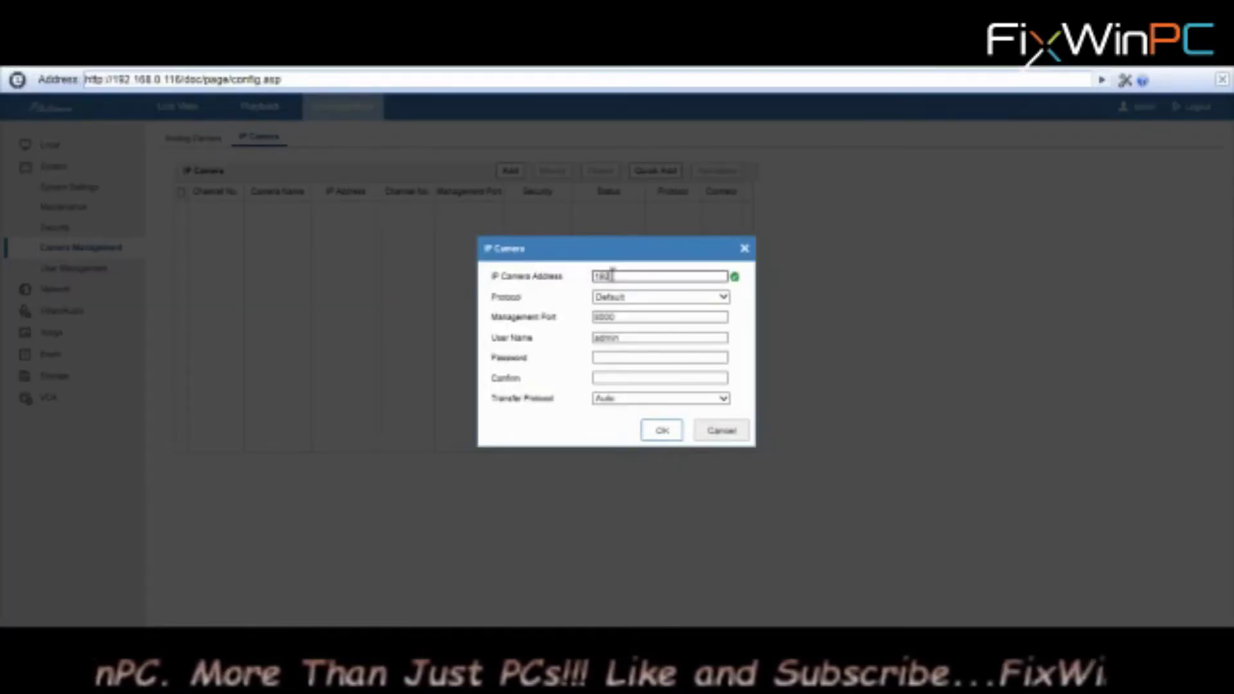
type(".168.0.225")
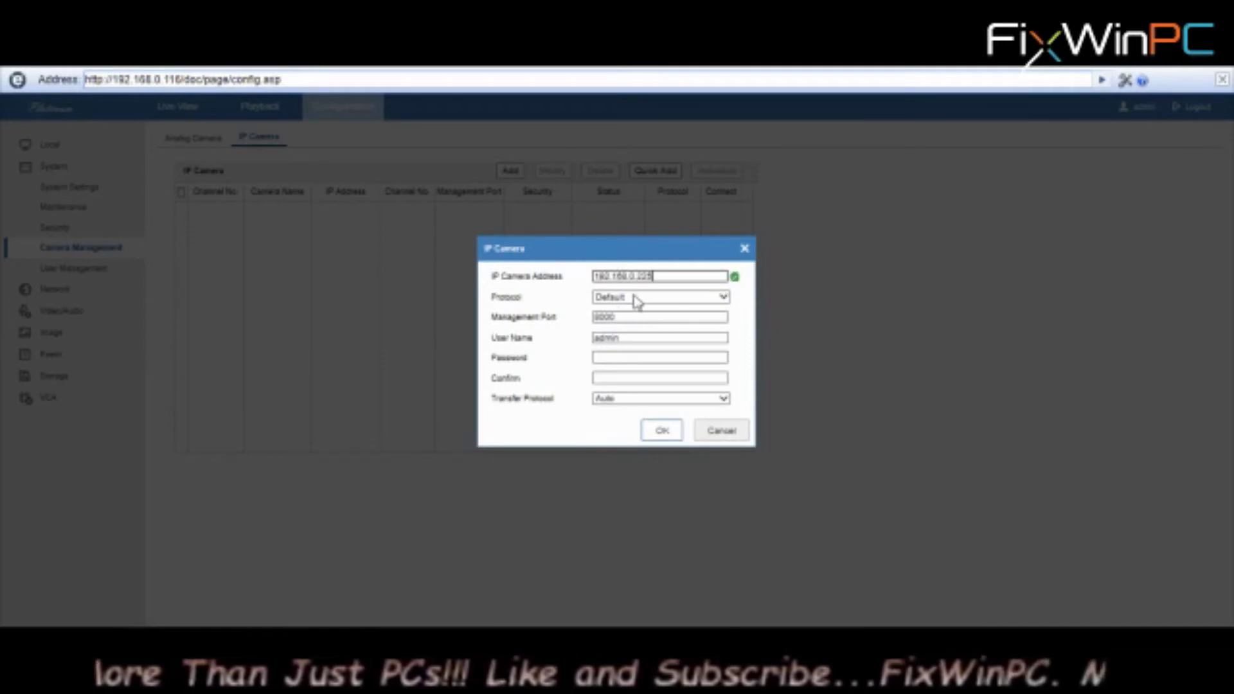
left_click(635, 298)
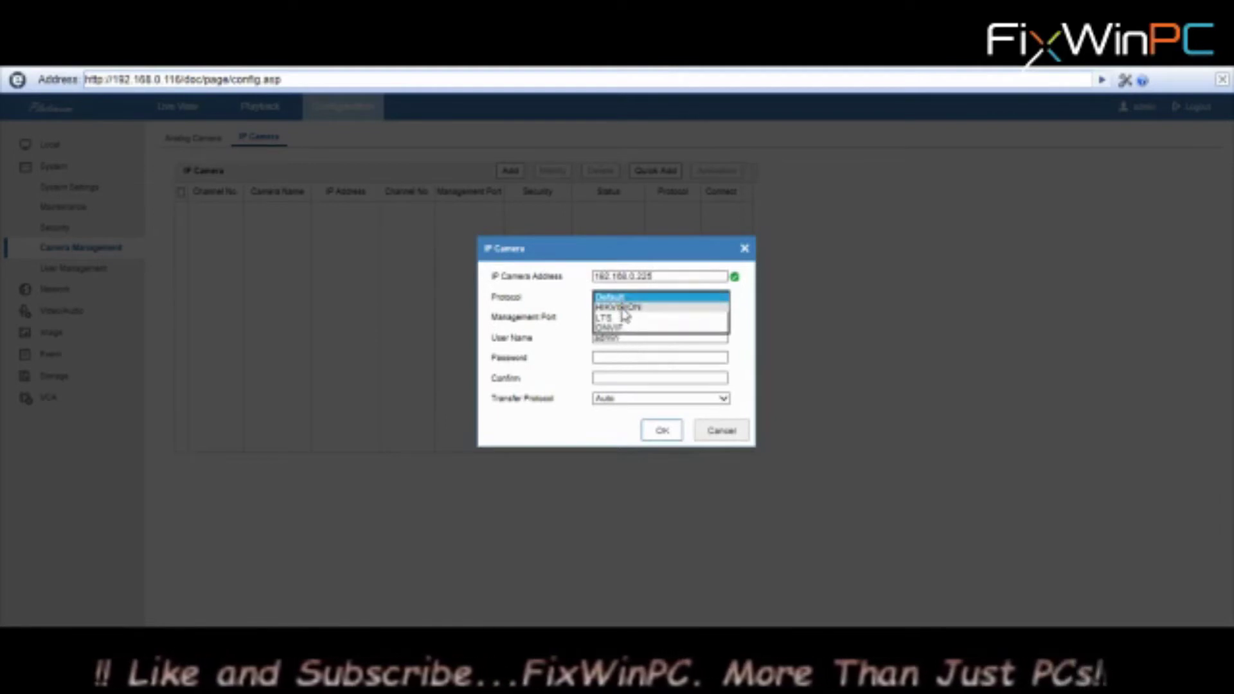
left_click(622, 308)
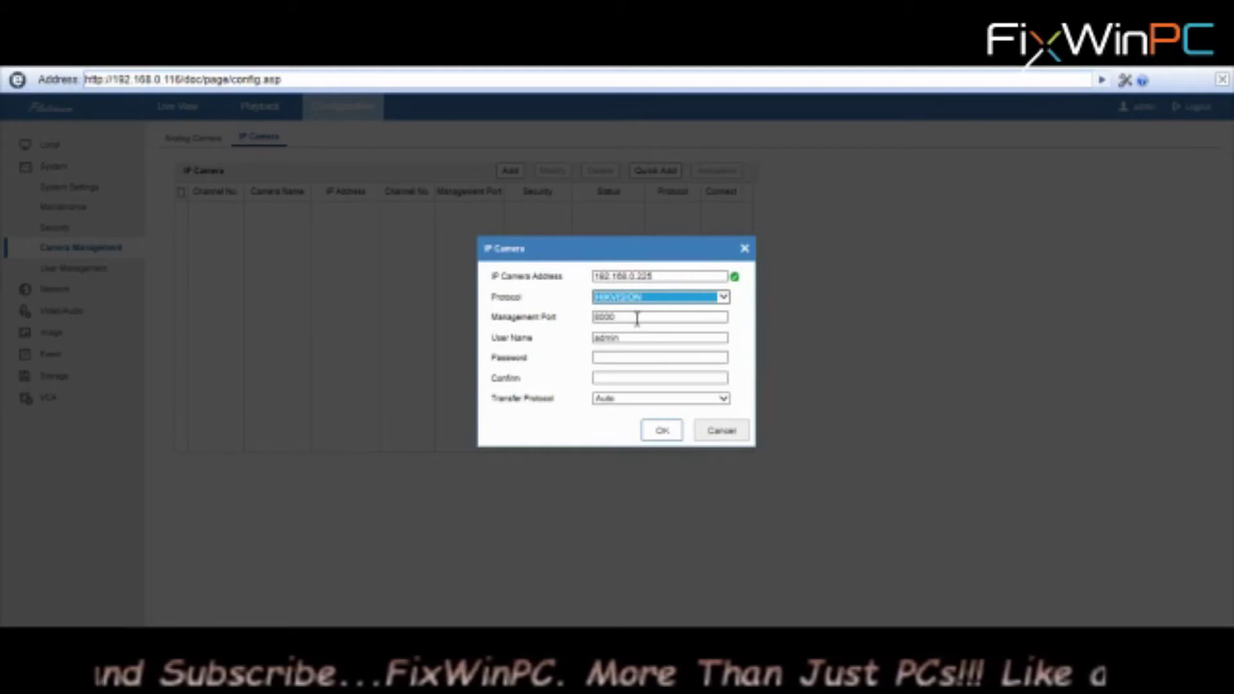
left_click(609, 353)
type("1234")
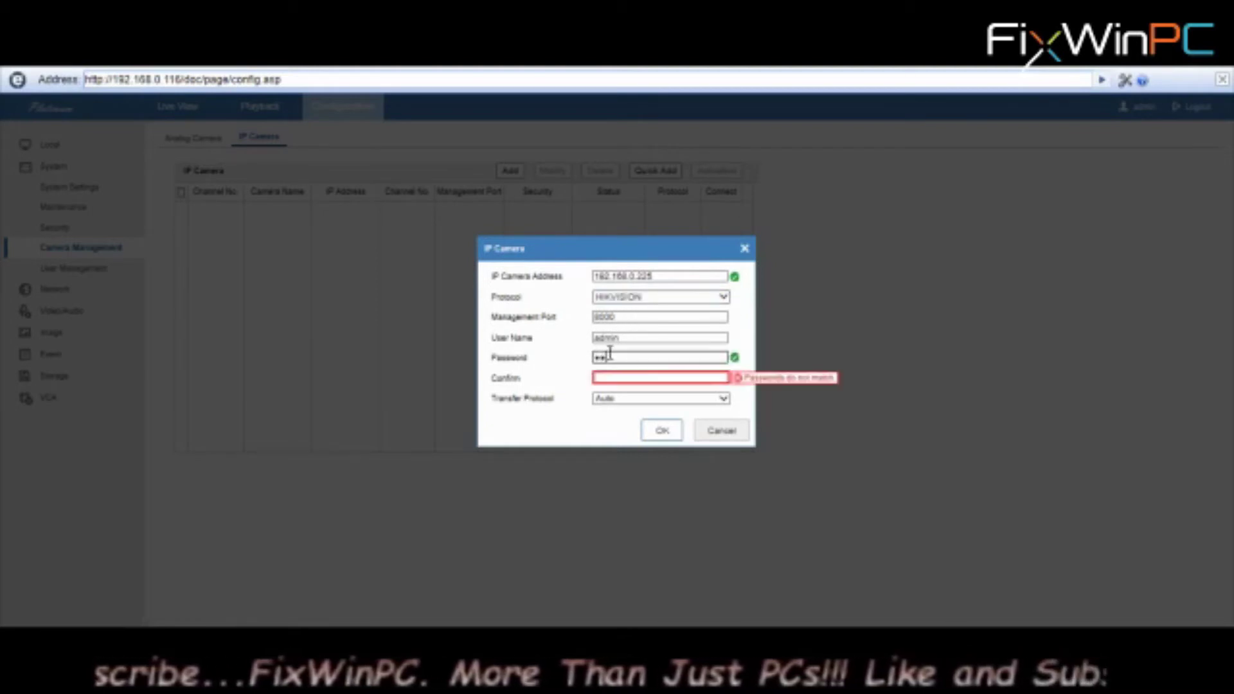
type("789")
key("Tab")
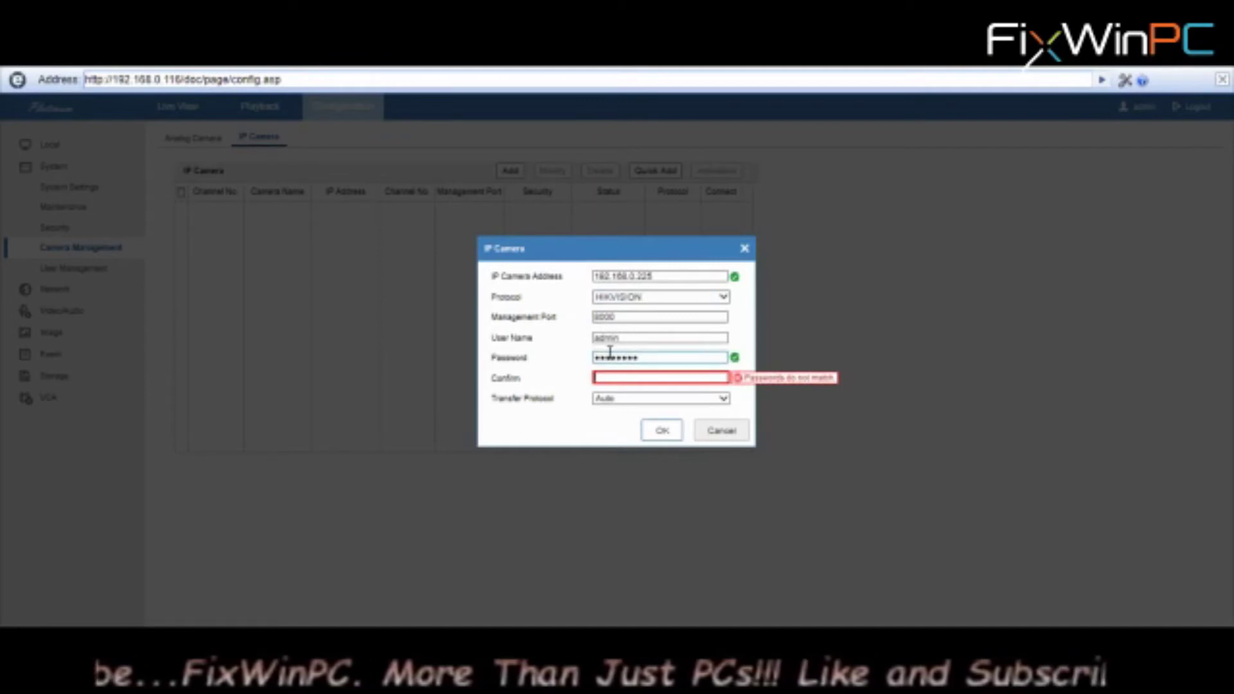
type("123456789")
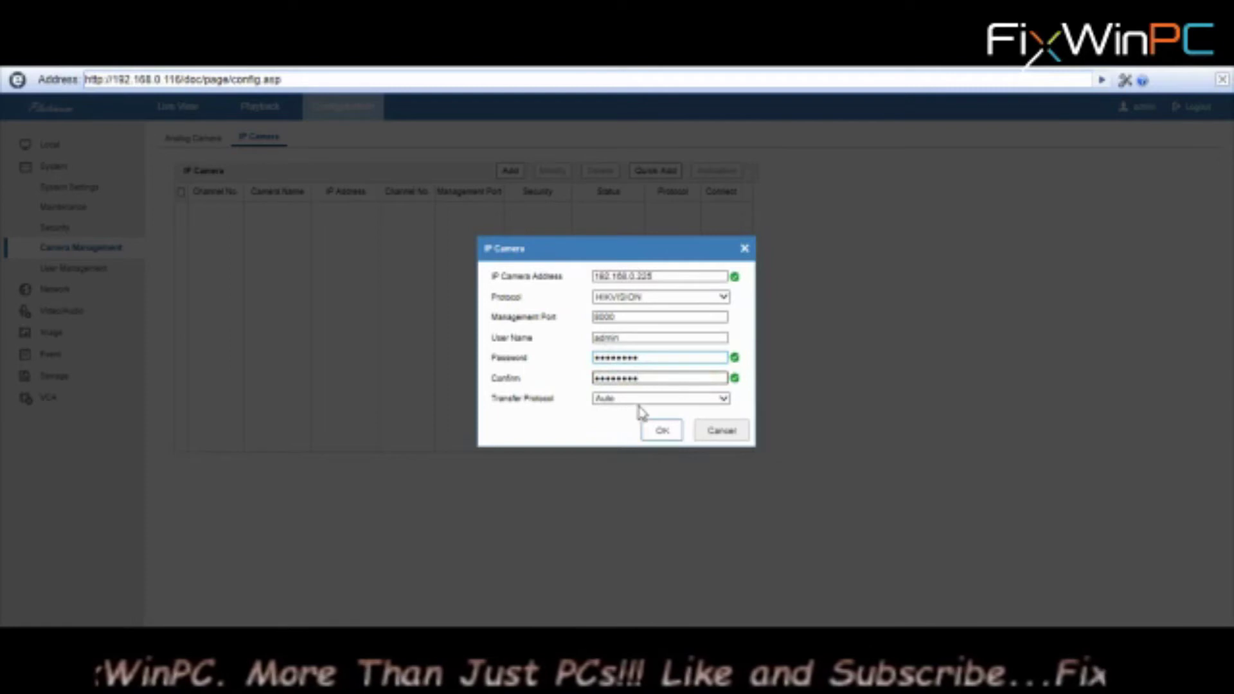
left_click(662, 430)
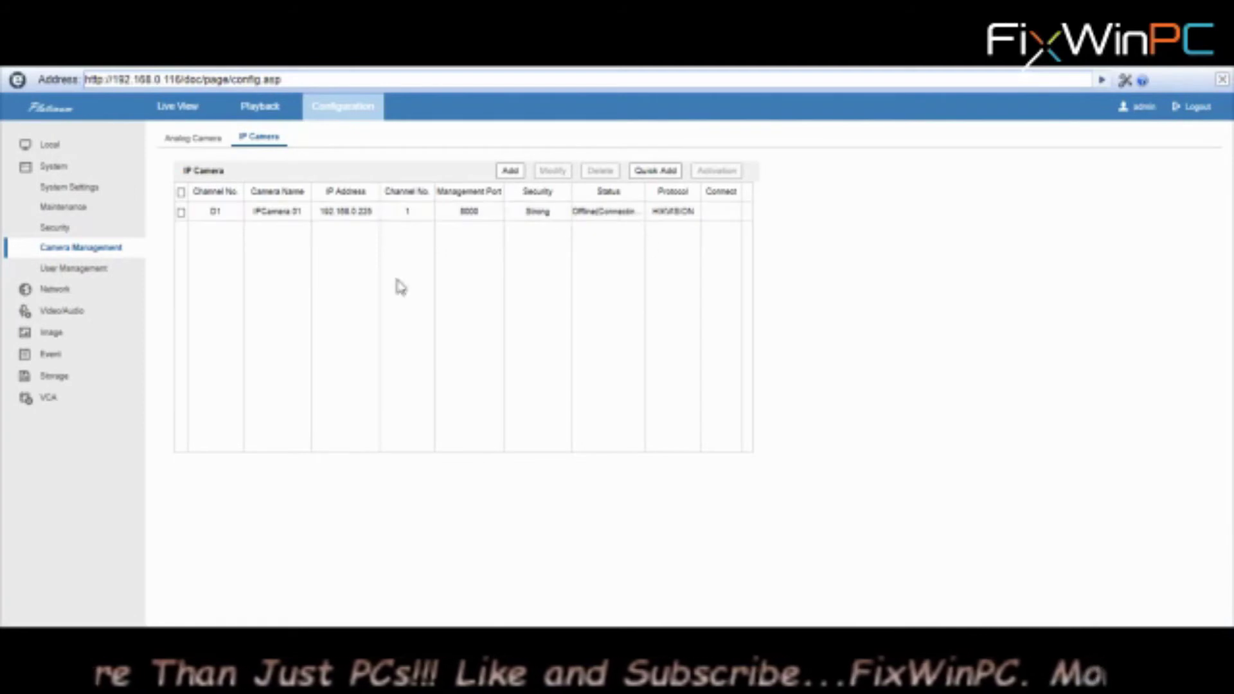
left_click(193, 138)
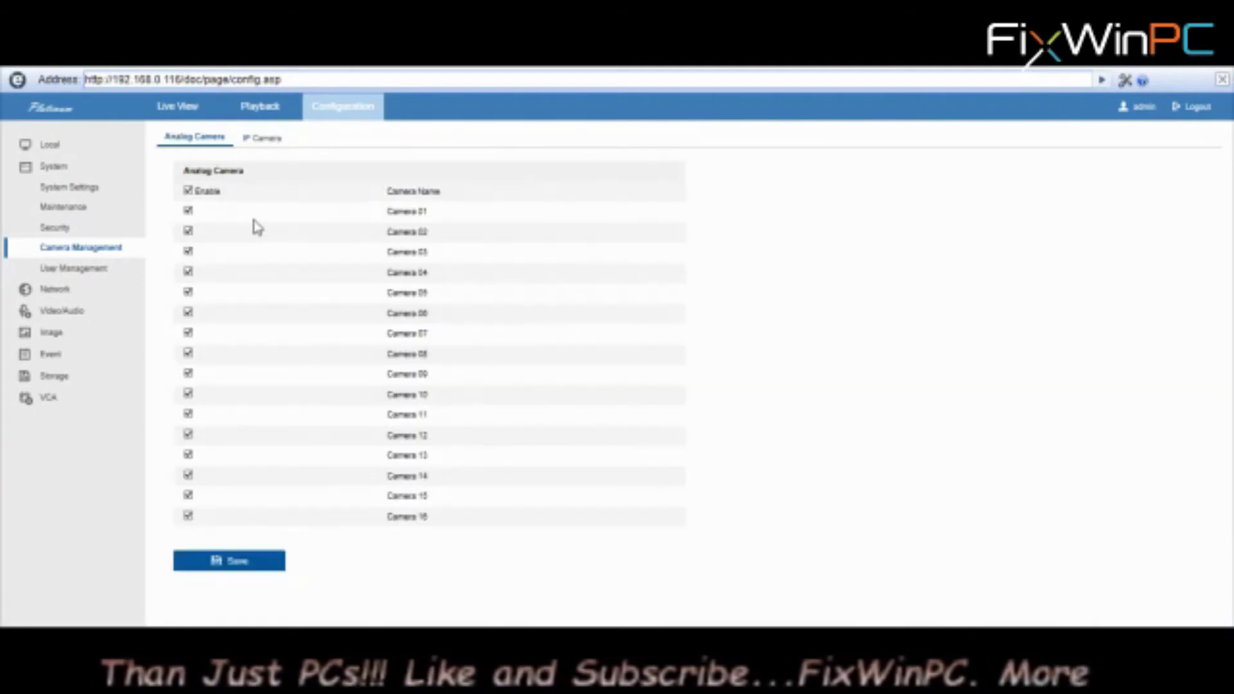
left_click(258, 139)
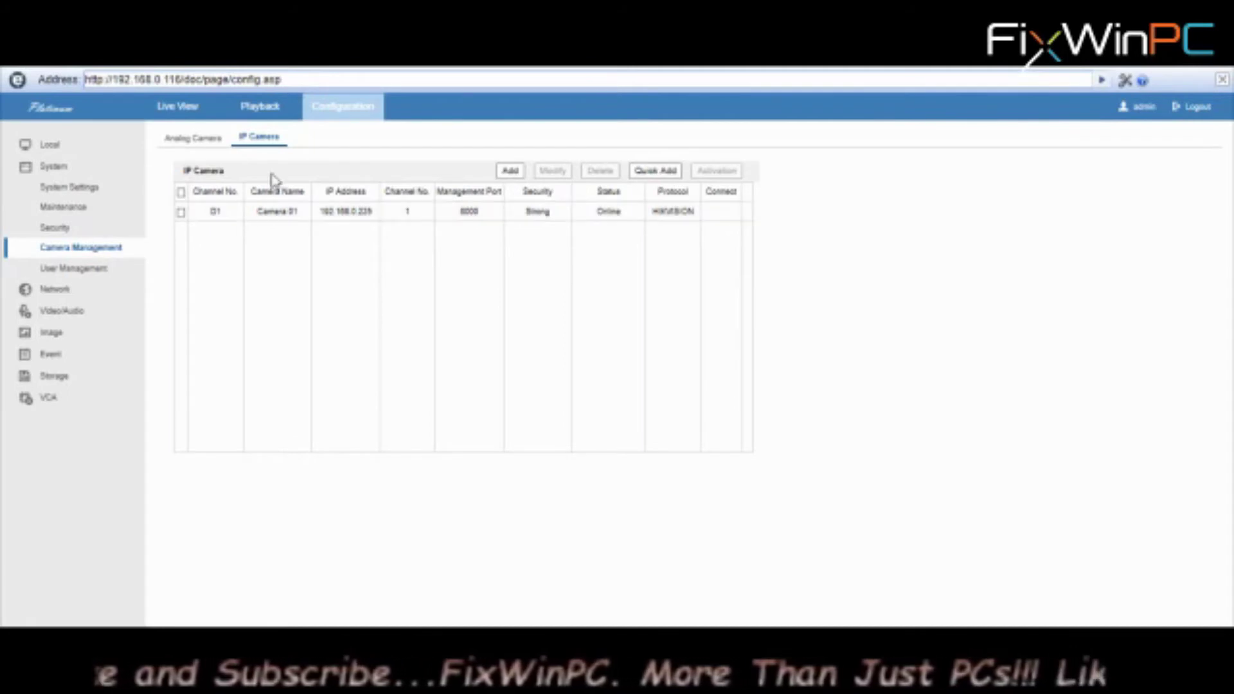
Start live view on all channels and play IP Camera 01 in the bottom-right tile
left_click(170, 109)
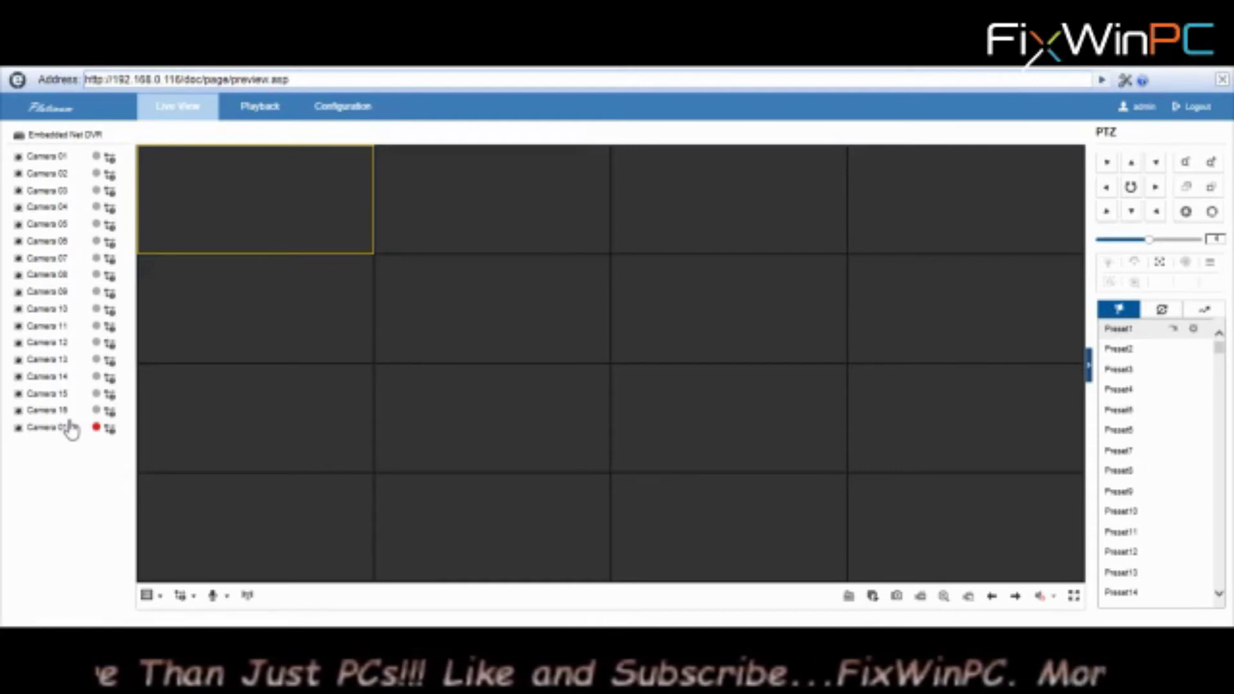
left_click(872, 597)
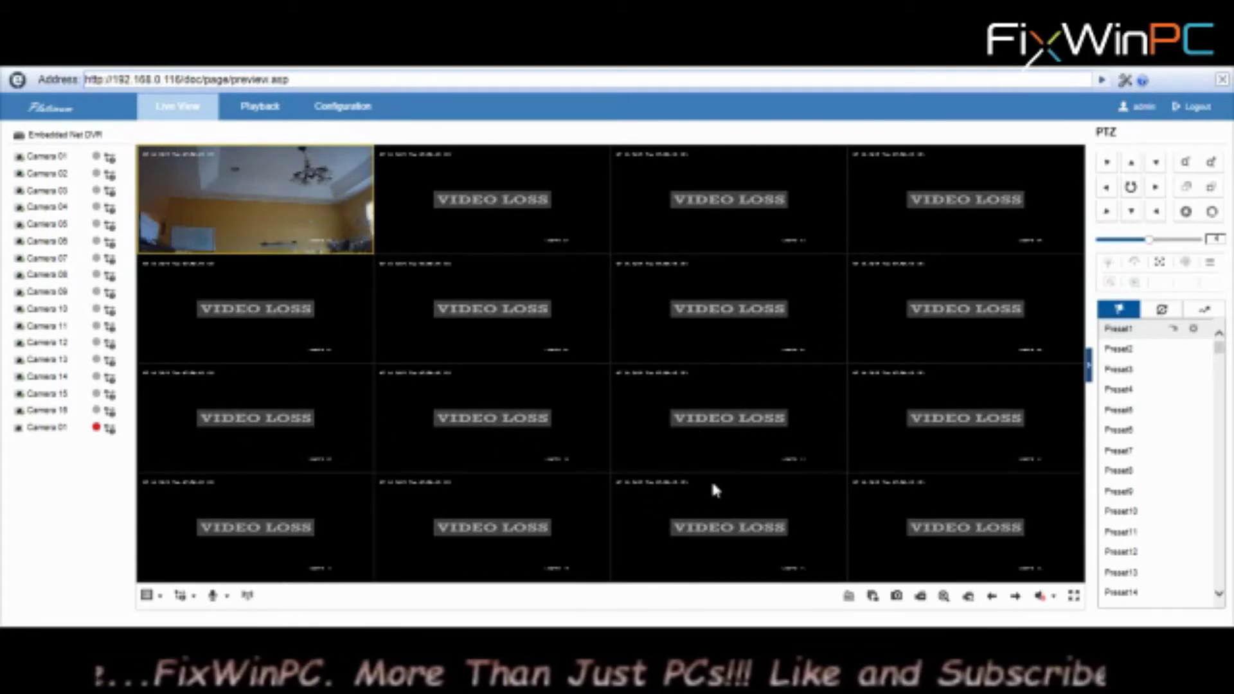
left_click(917, 526)
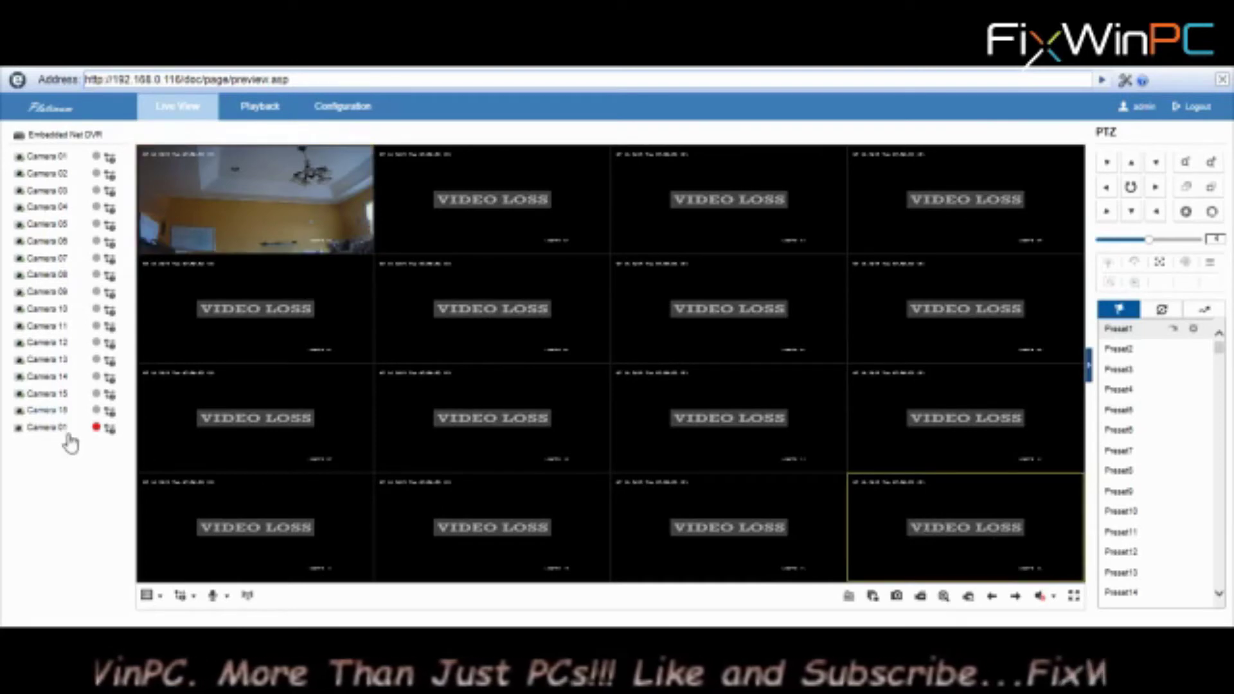
double_click(45, 428)
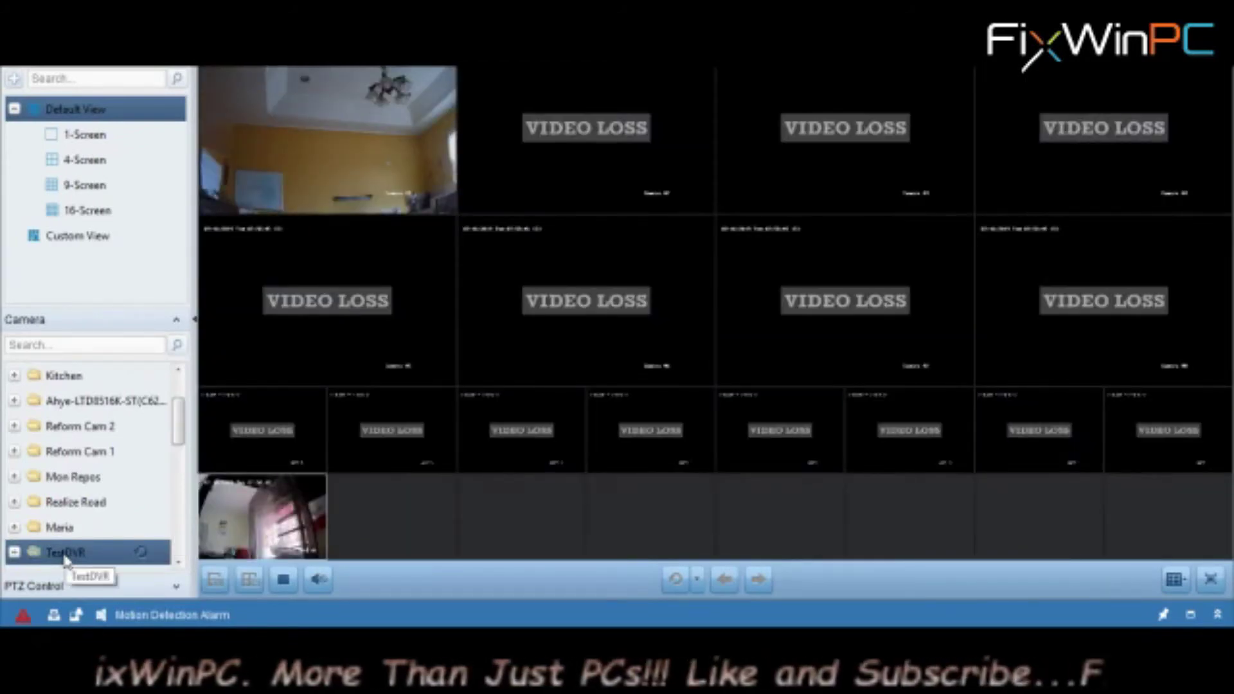
mouse_move(278, 521)
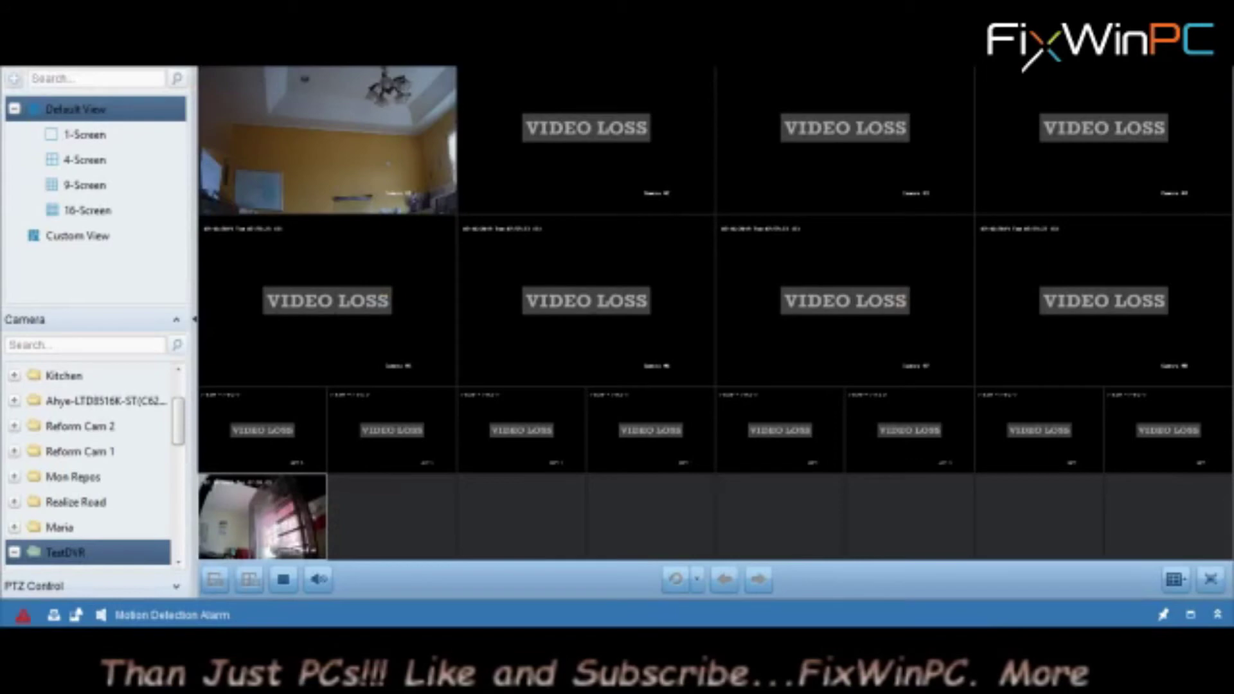
left_click(1216, 615)
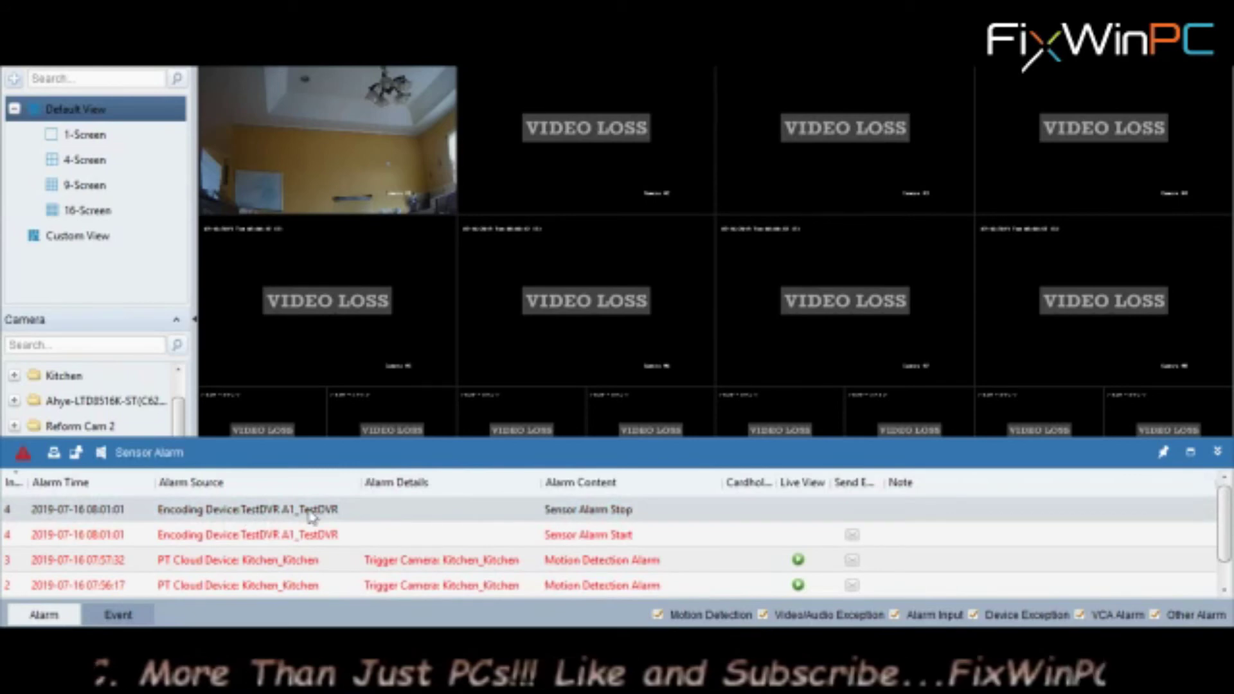
Select the TestDVR A1 Sensor Alarm Start entry in the alarm list
left_click(276, 536)
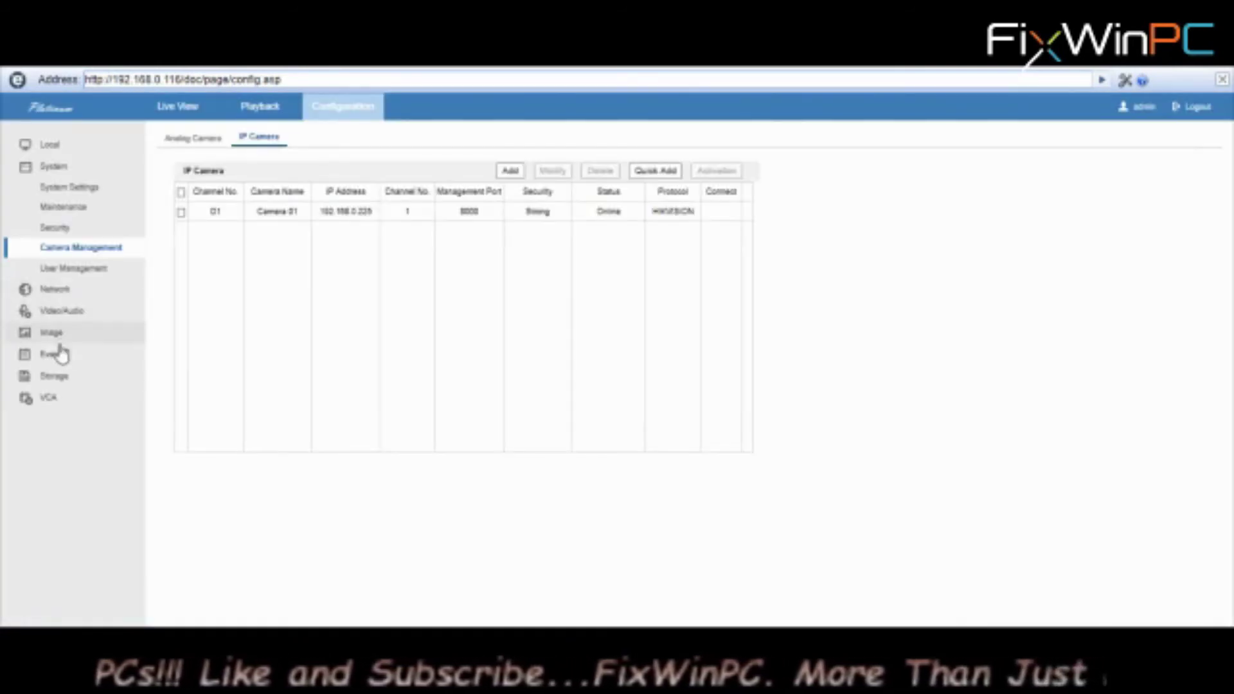
Open the Motion Sensor alarm input under Basic Event and show its Linkage Method settings
left_click(52, 355)
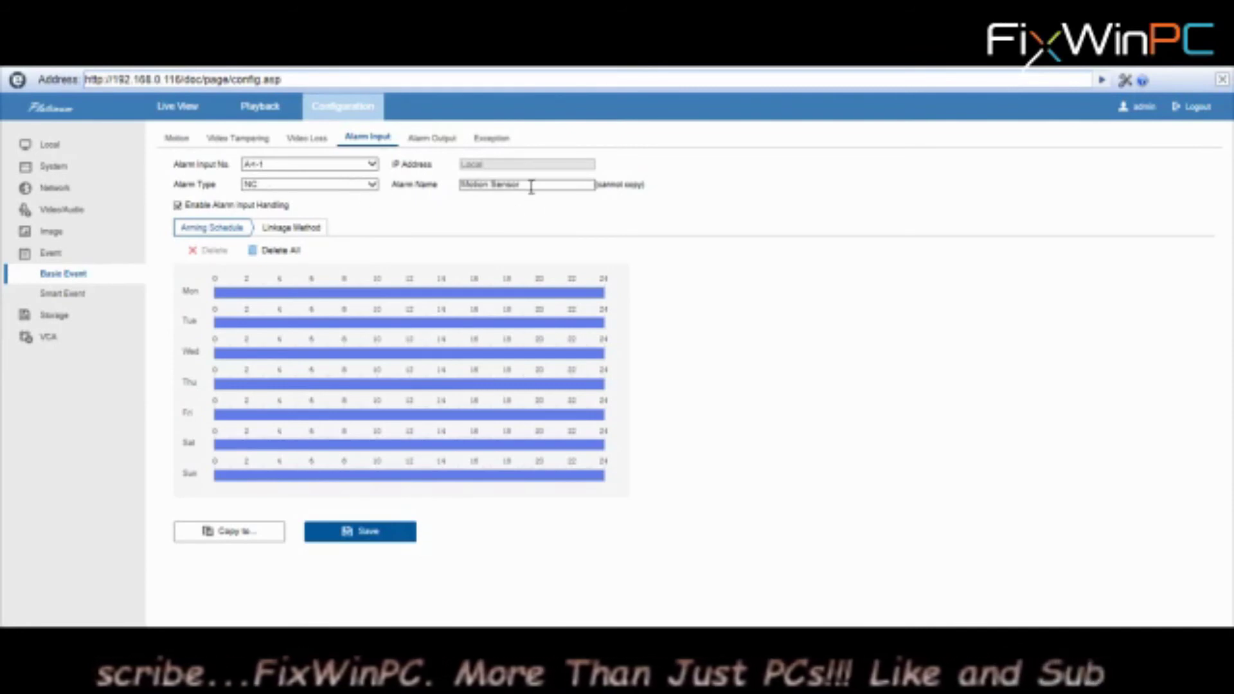
left_click_drag(511, 184, 458, 201)
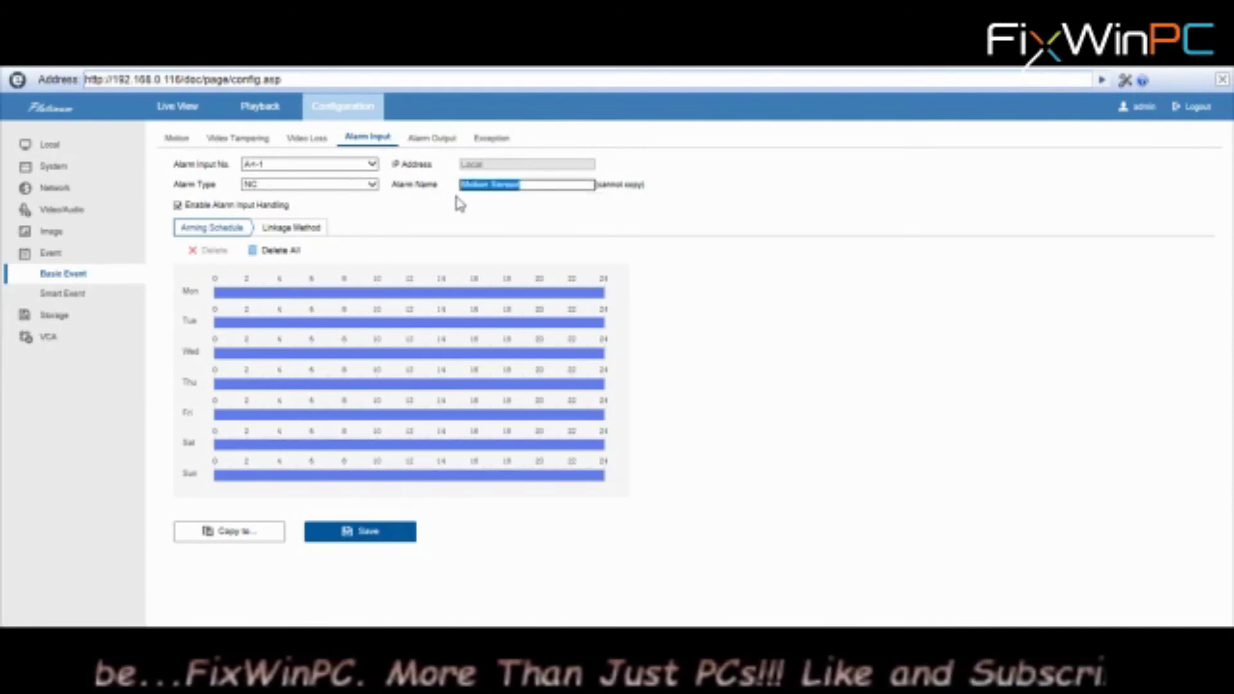
left_click(458, 201)
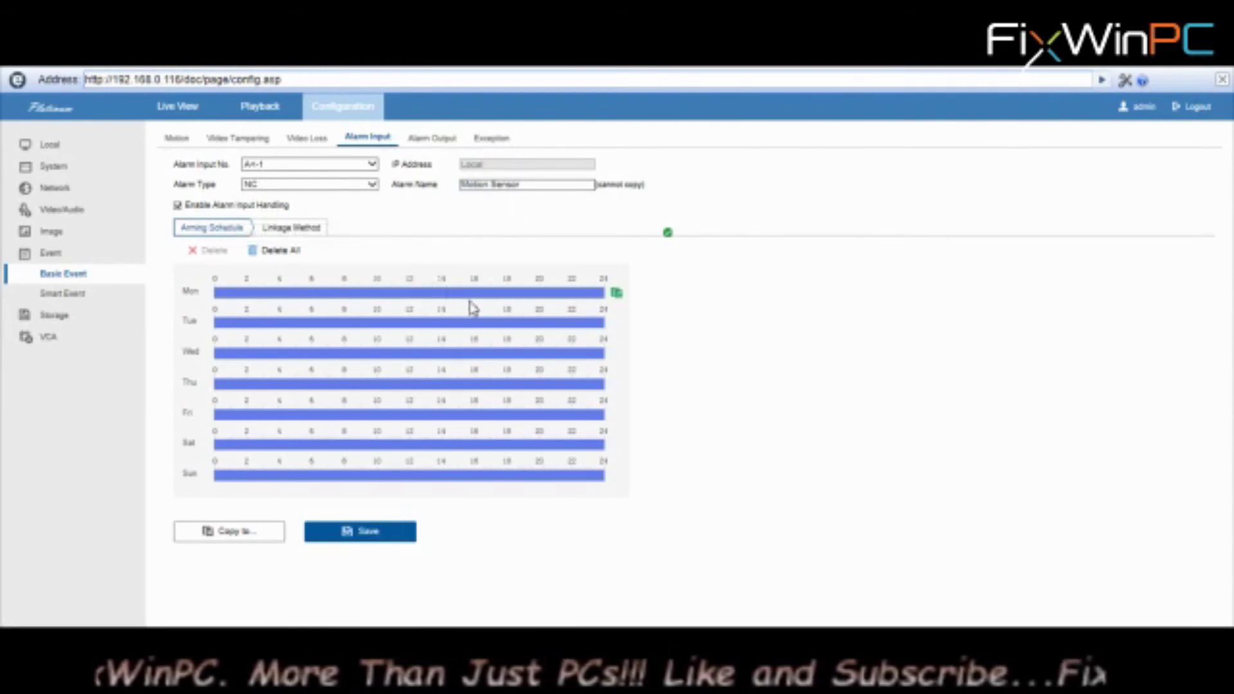
left_click(293, 229)
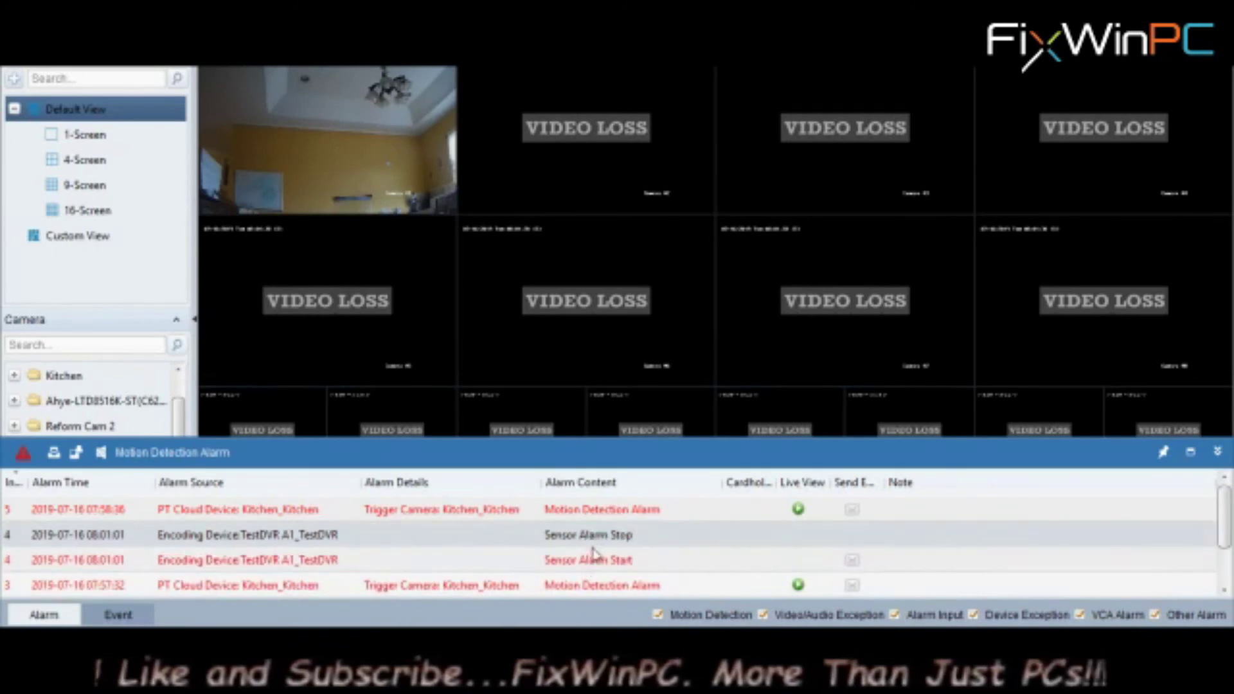
mouse_move(1108, 359)
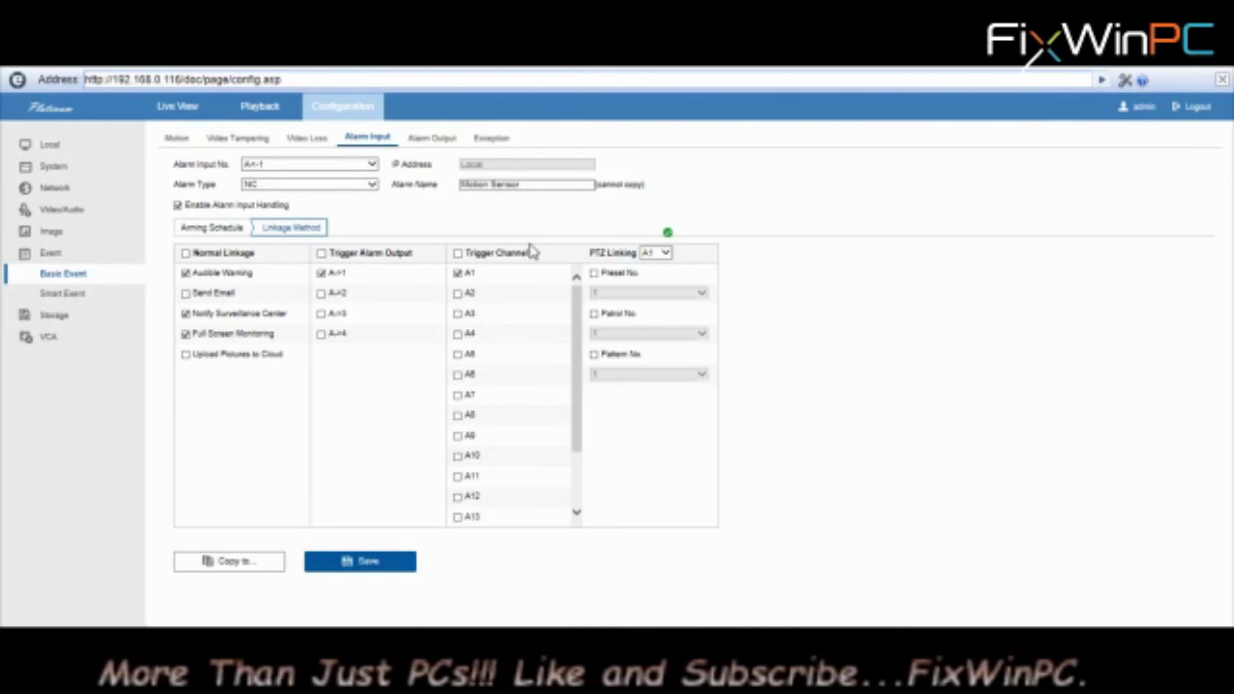
Make Camera 01's motion detection trigger channel A1, then reopen the Alarm Input linkage settings
left_click(179, 138)
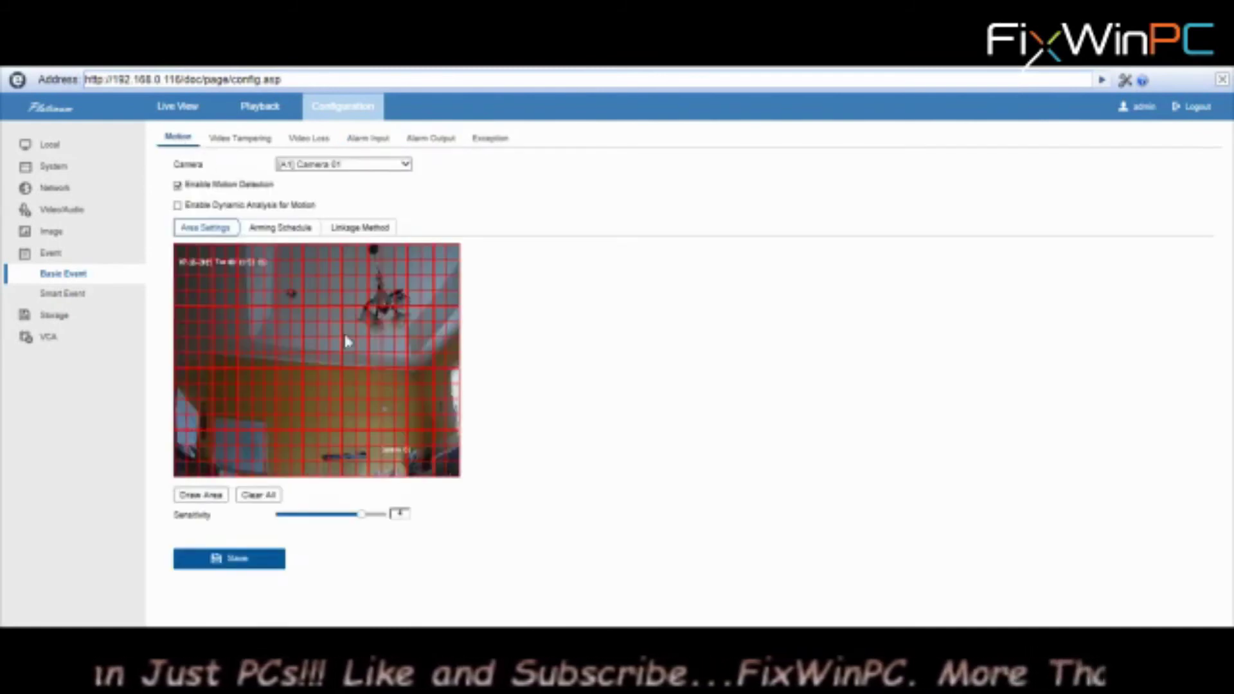
left_click(358, 229)
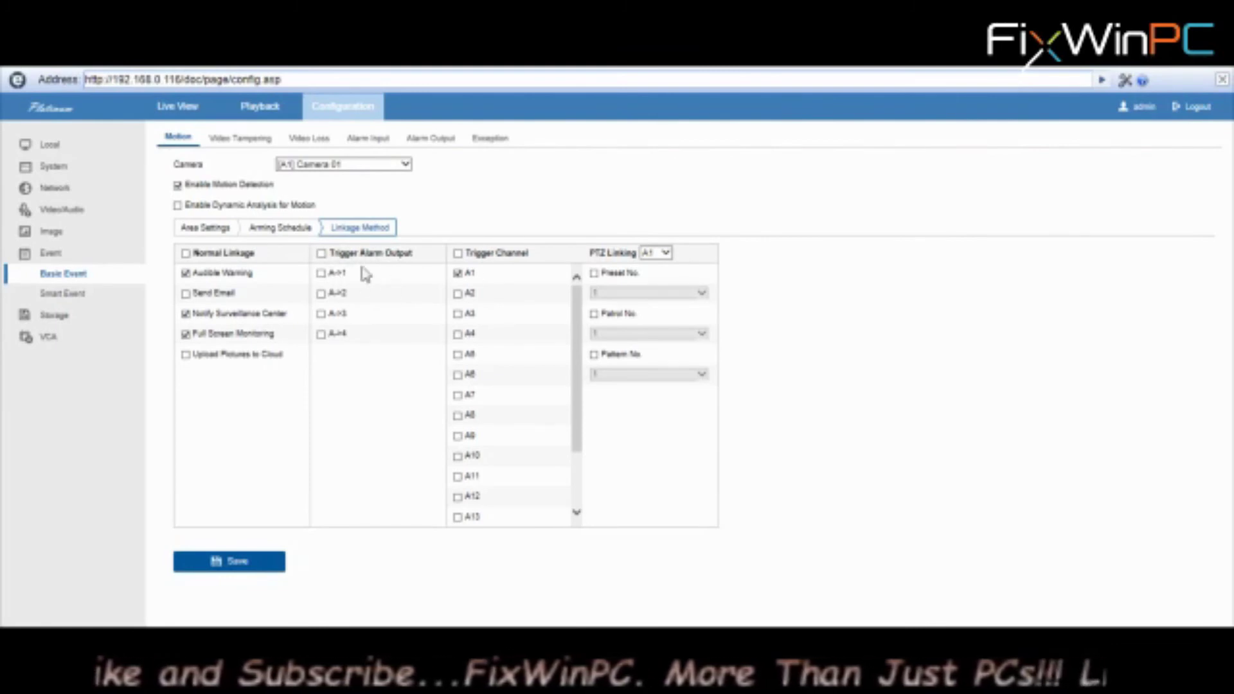
left_click(457, 273)
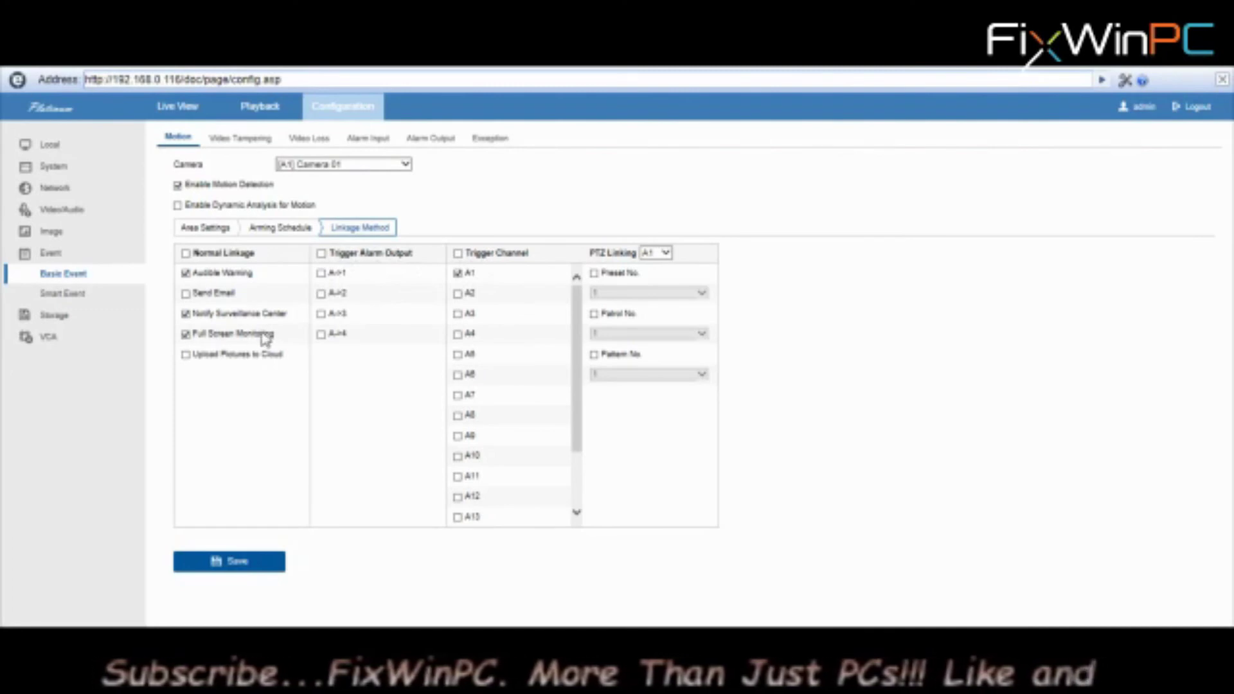
left_click(378, 143)
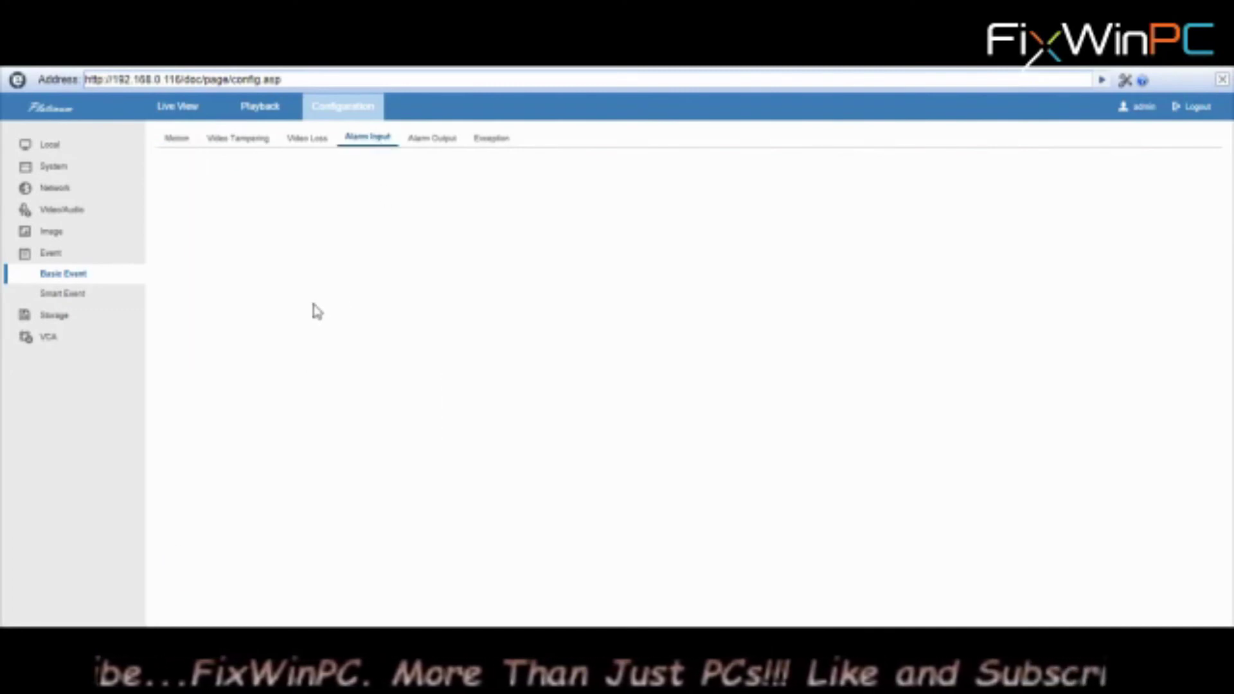
left_click(296, 231)
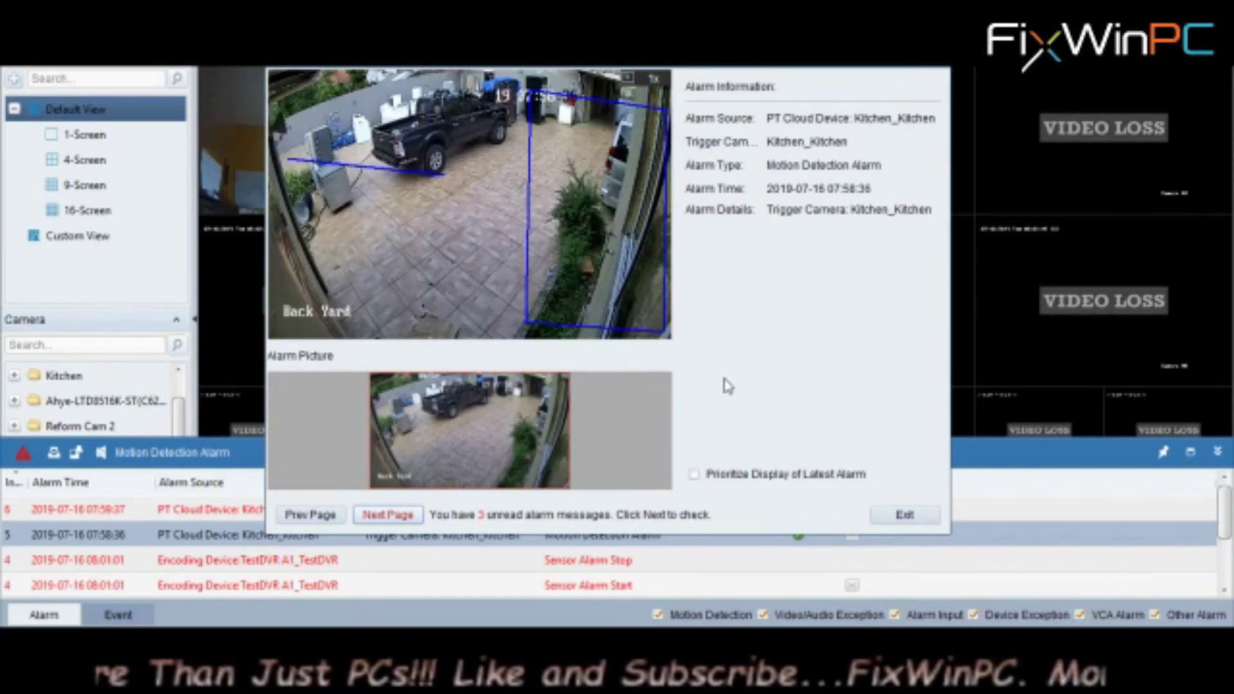
View the next alarm, close the alarm details, collapse the alarm list and dismiss the next popup
left_click(387, 515)
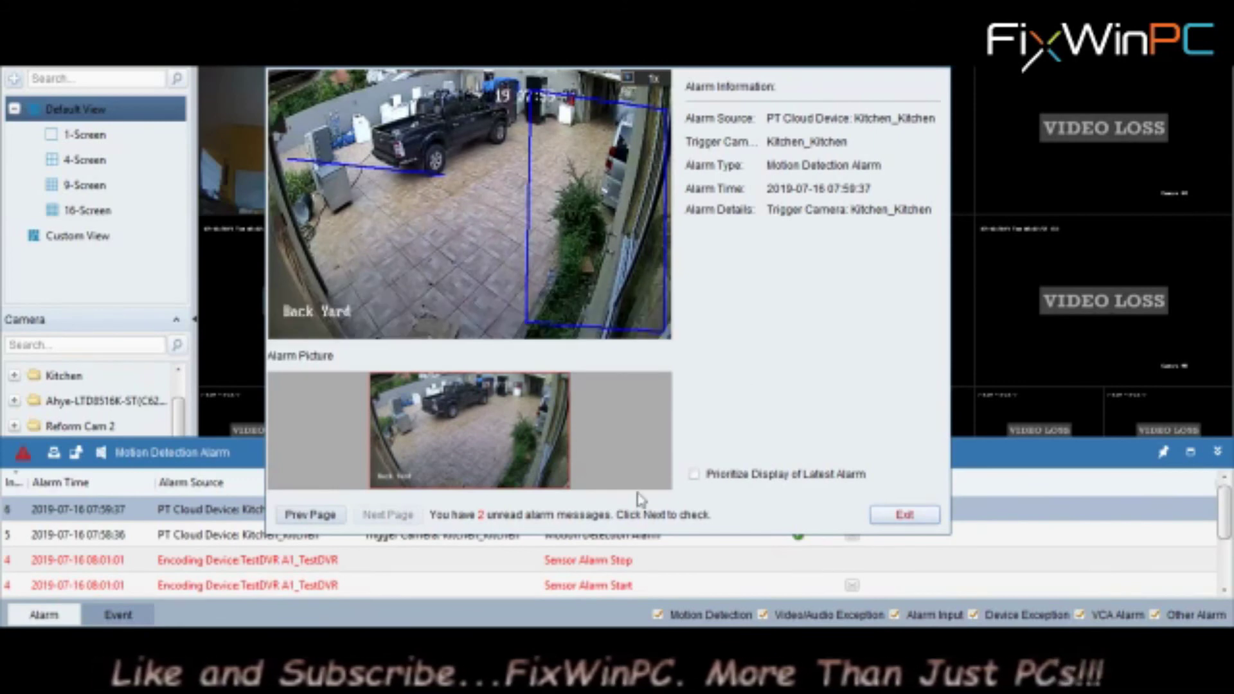
left_click(938, 51)
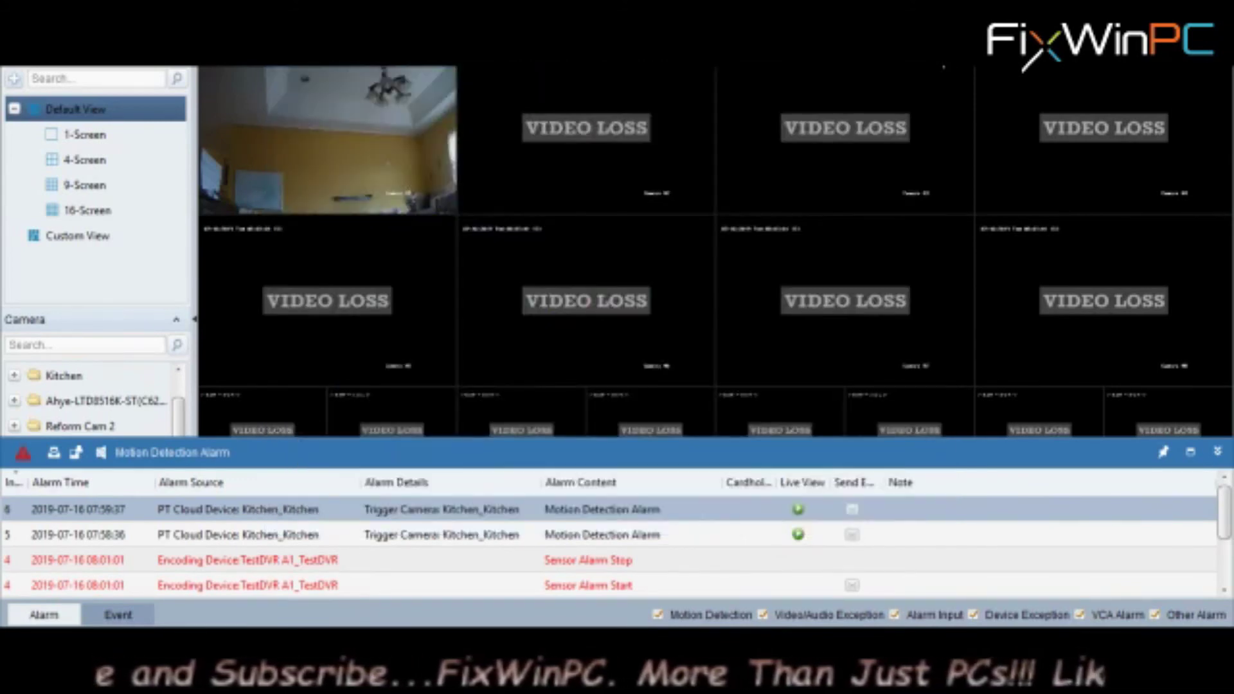
left_click(1216, 453)
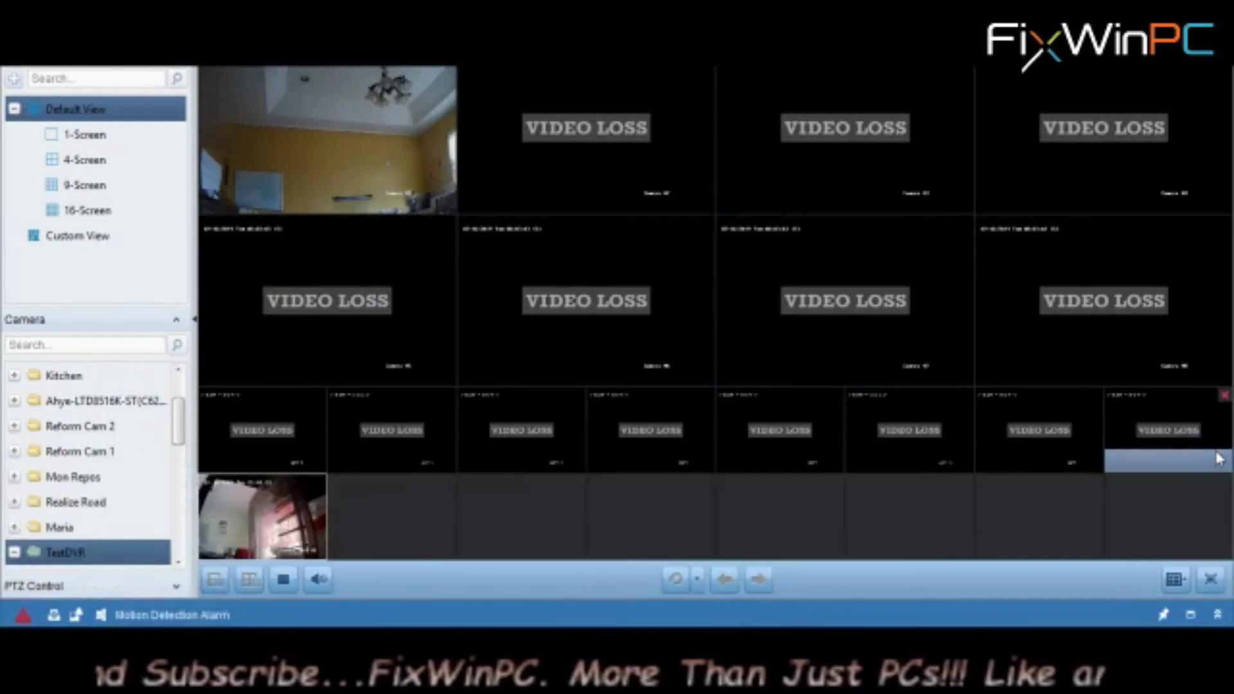
mouse_move(516, 164)
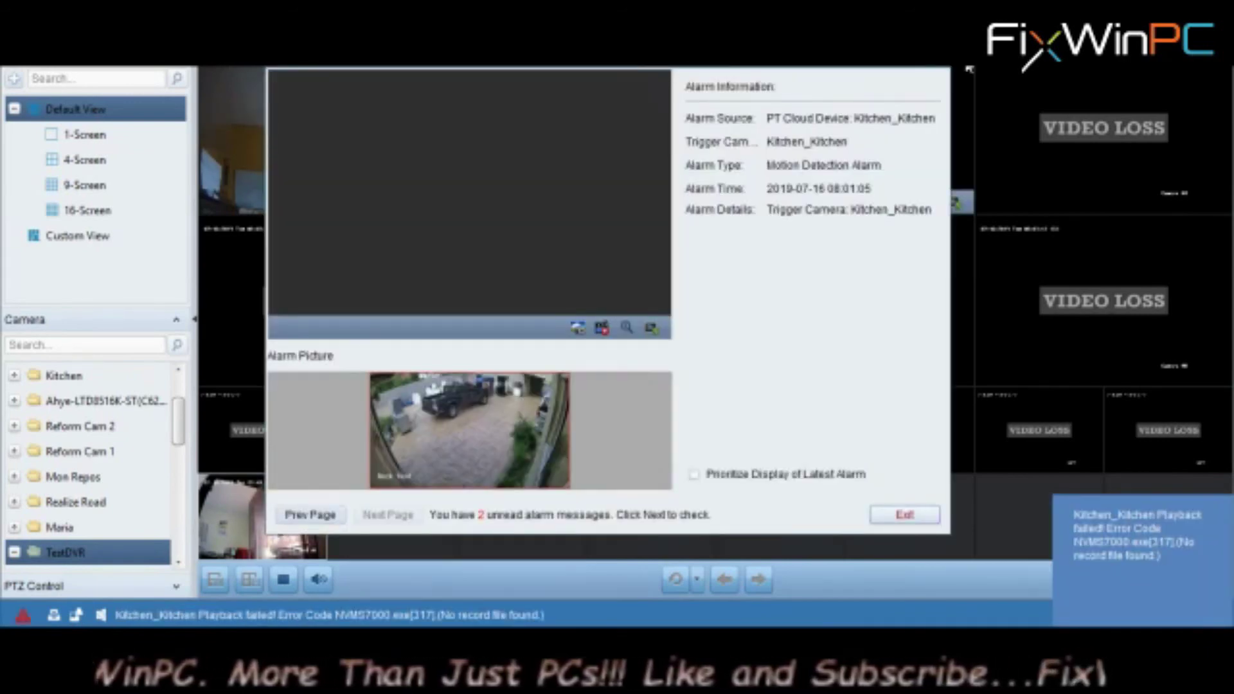
key("Escape")
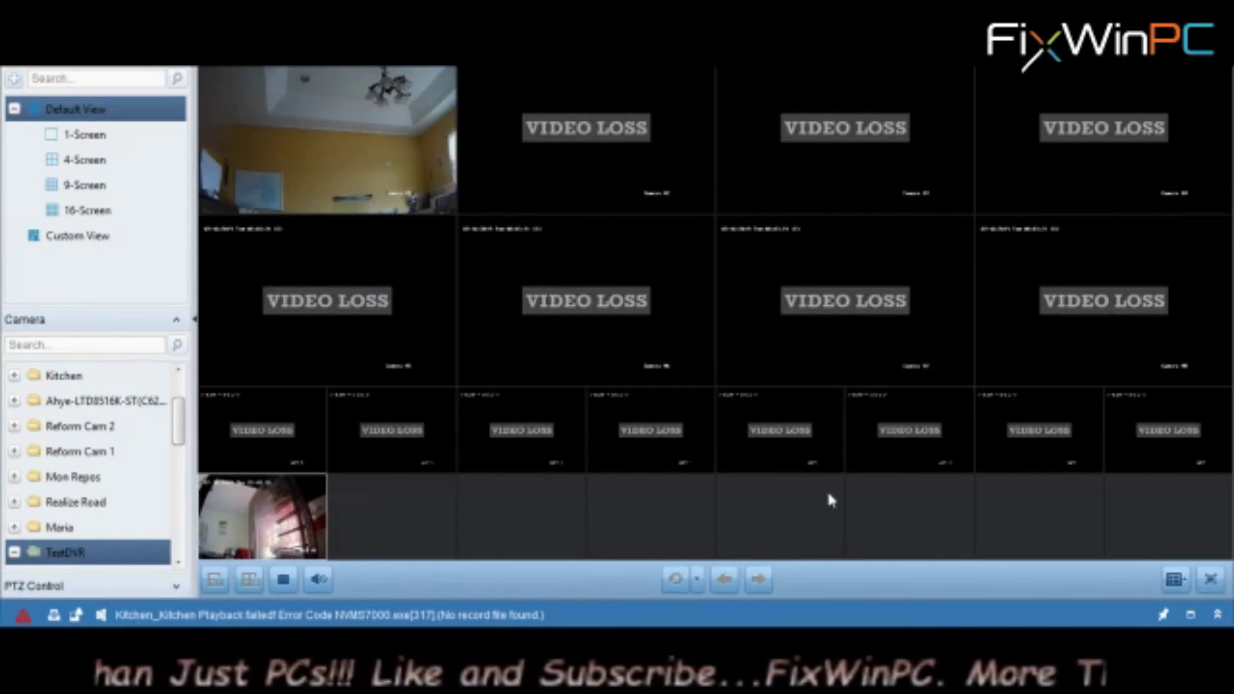
left_click(1221, 618)
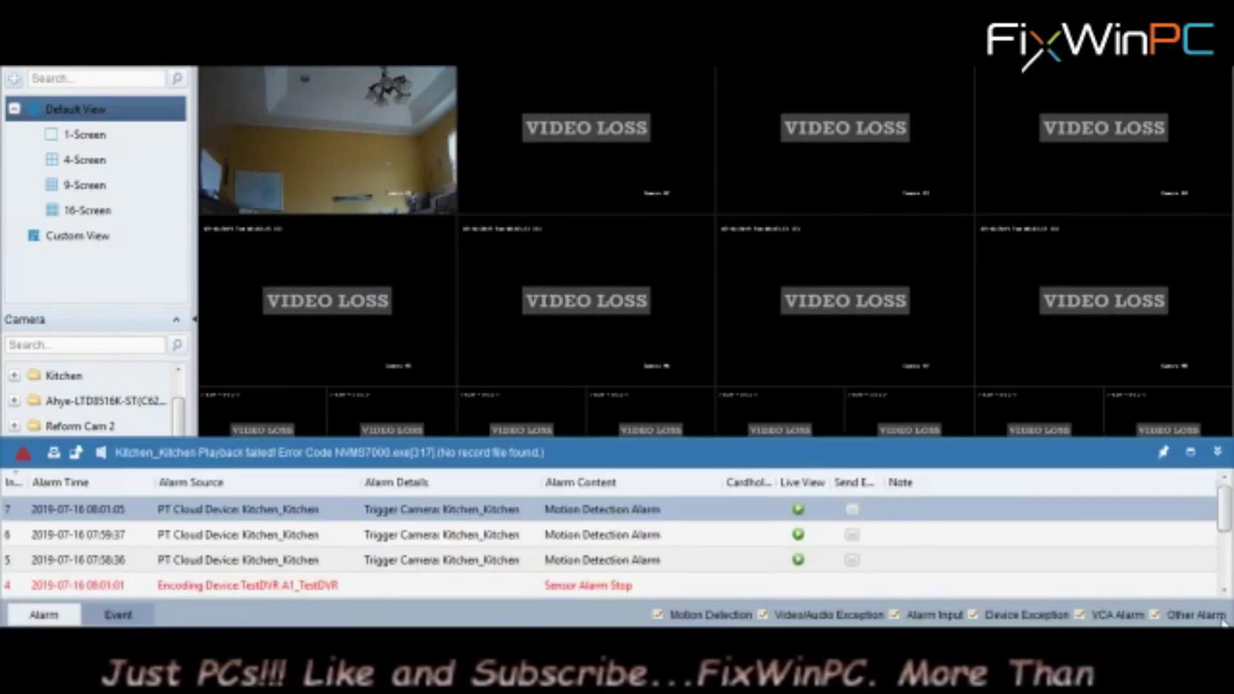
left_click(1218, 452)
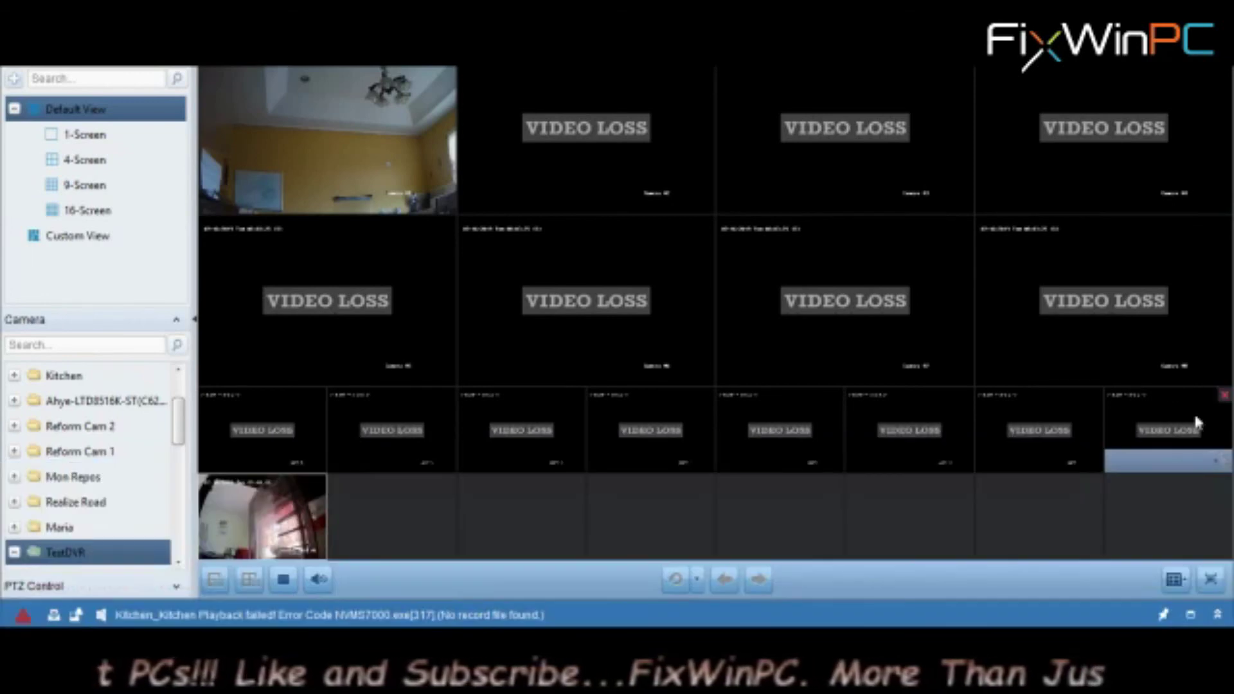